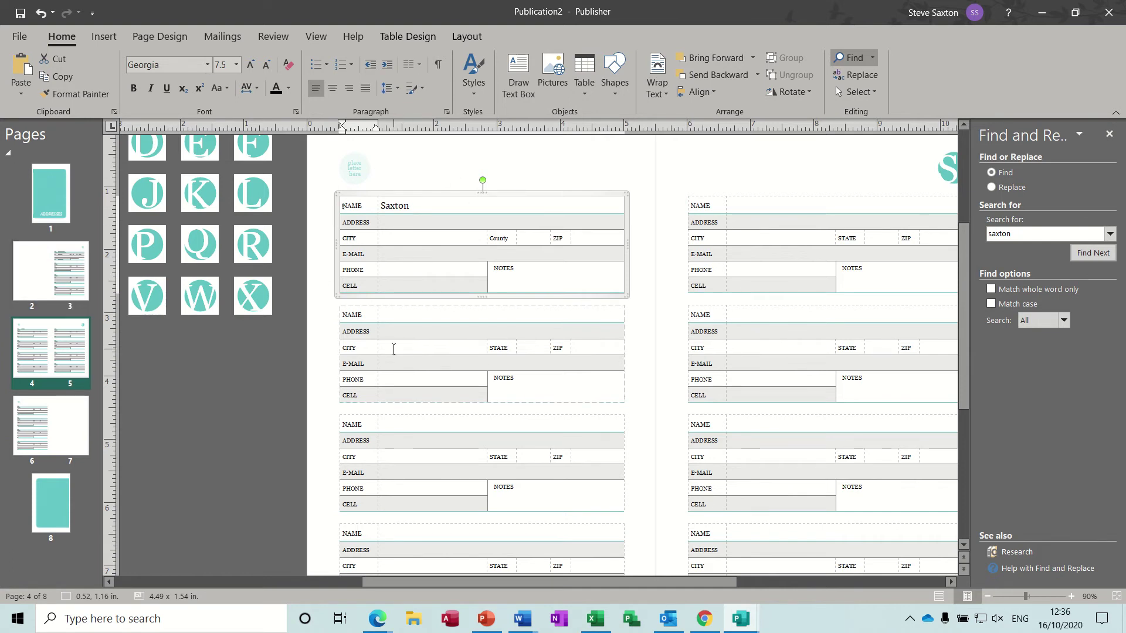
Create a new publication from the Blank A4 (Portrait) template.
{"action": "key", "text": "ctrl+n"}
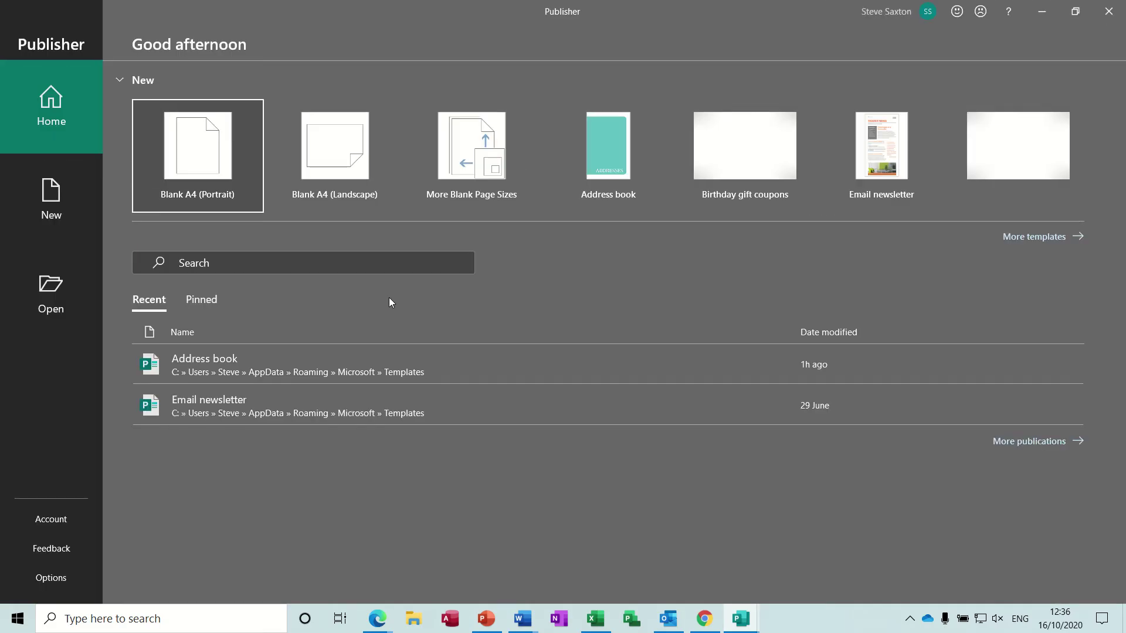
{"action": "left_click", "coordinate": [195, 147]}
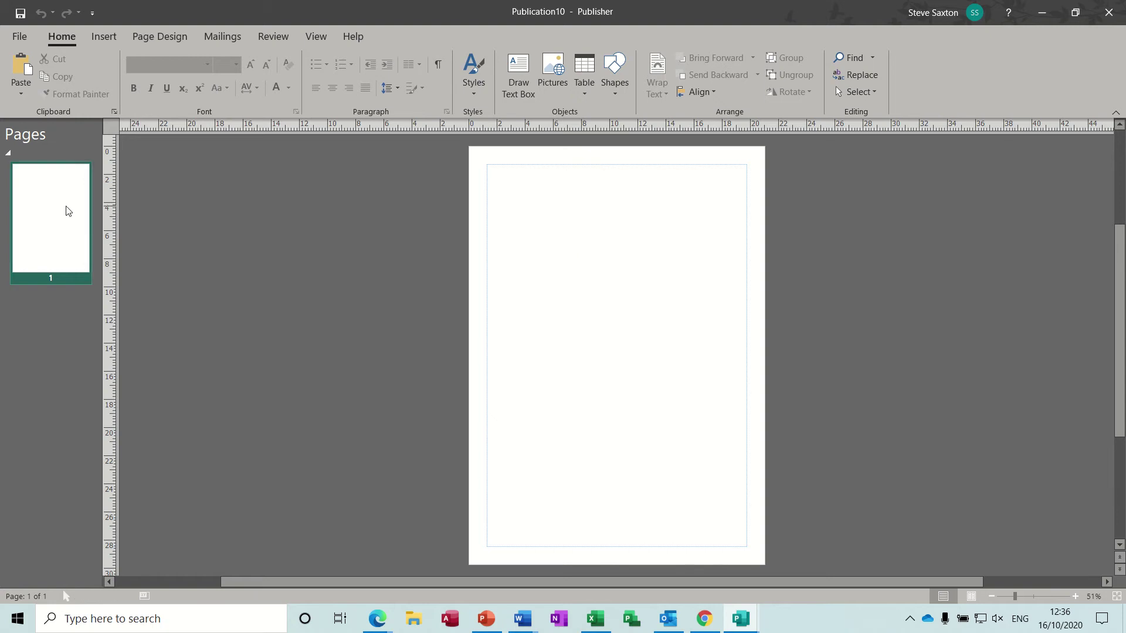
{"action": "left_click", "coordinate": [104, 37]}
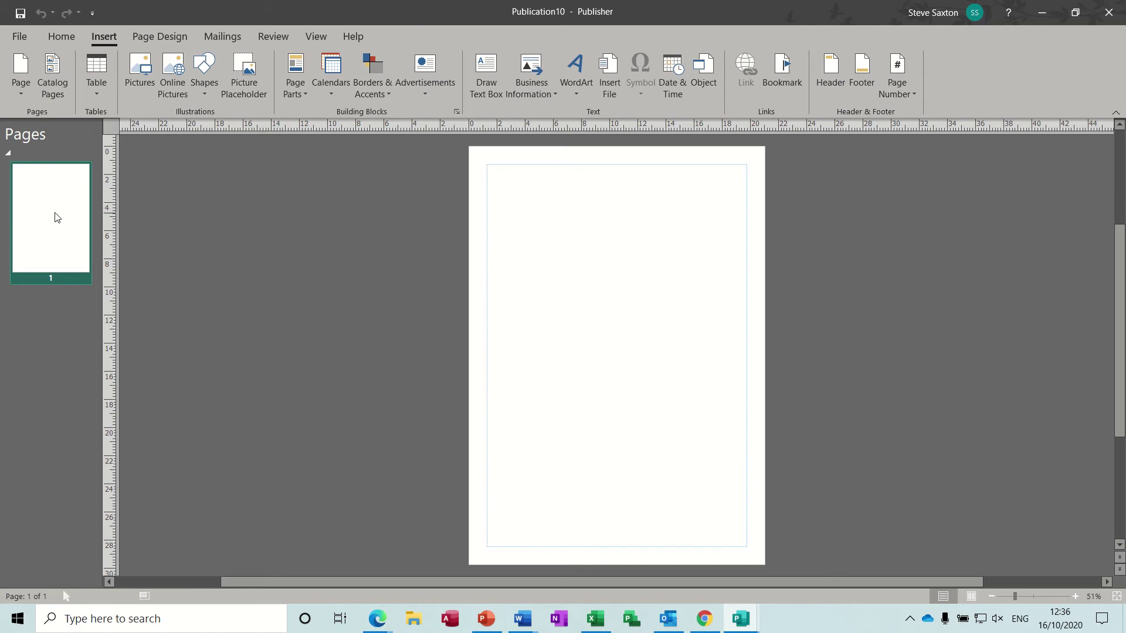
Switch to master page editing and add a two-page master with ID B and description Master Page B.
{"action": "left_click", "coordinate": [315, 37]}
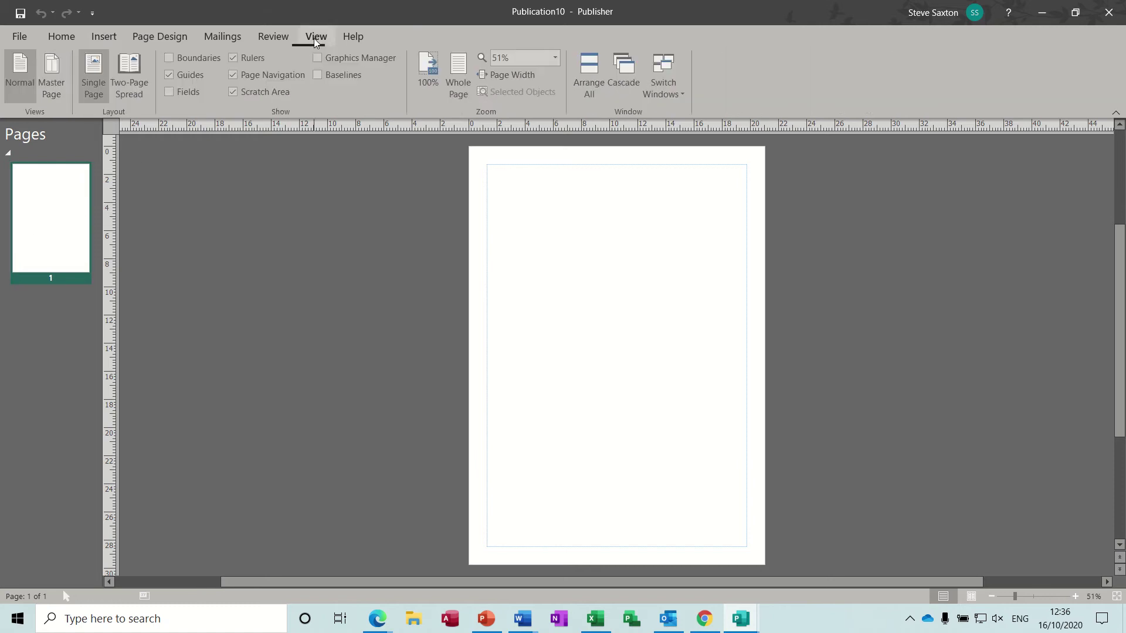
{"action": "left_click", "coordinate": [55, 68]}
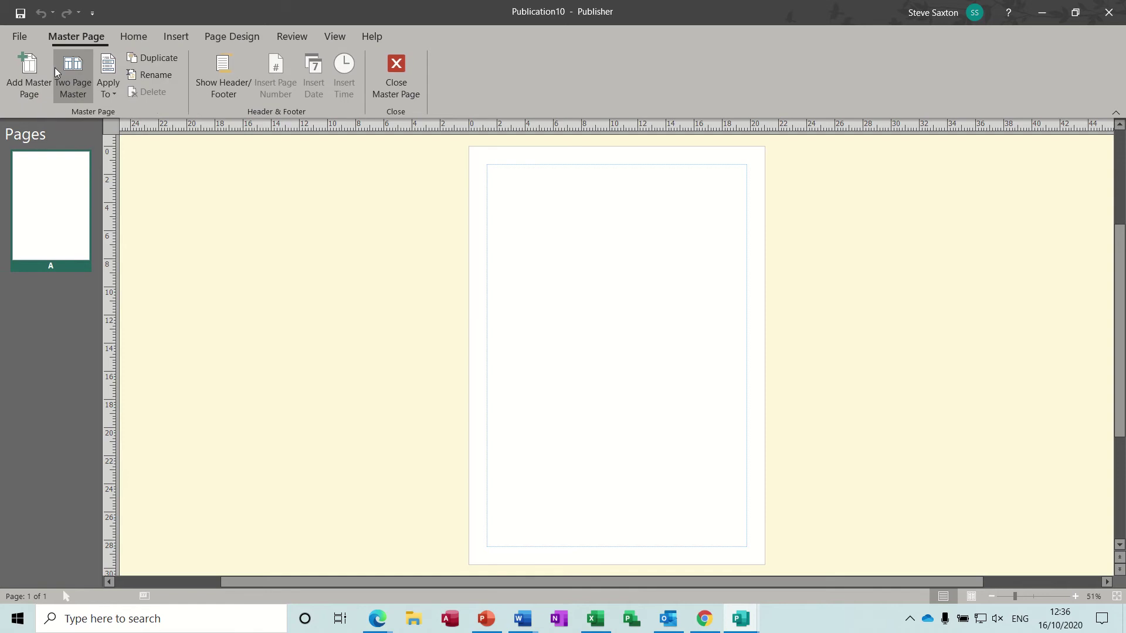
{"action": "left_click", "coordinate": [26, 85]}
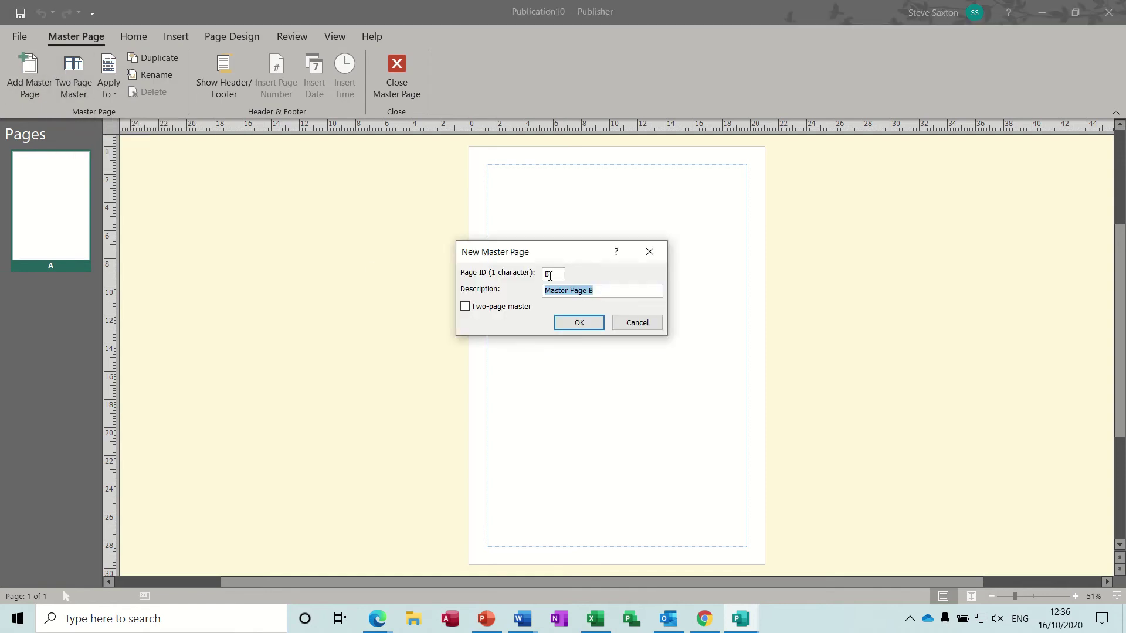
{"action": "left_click", "coordinate": [465, 306]}
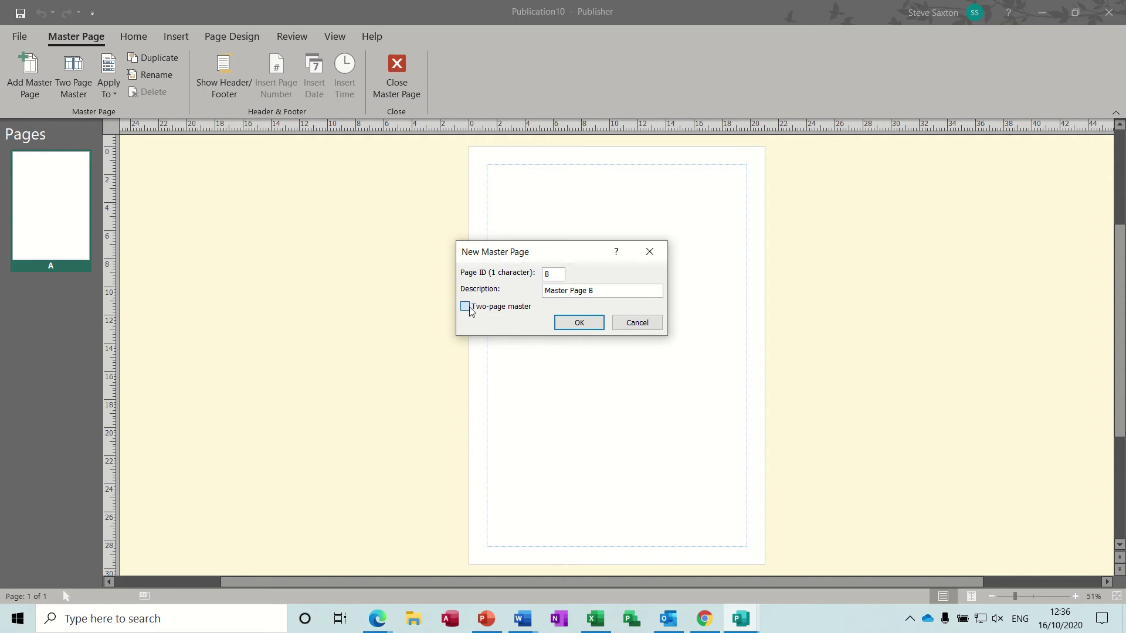
{"action": "left_click", "coordinate": [575, 323]}
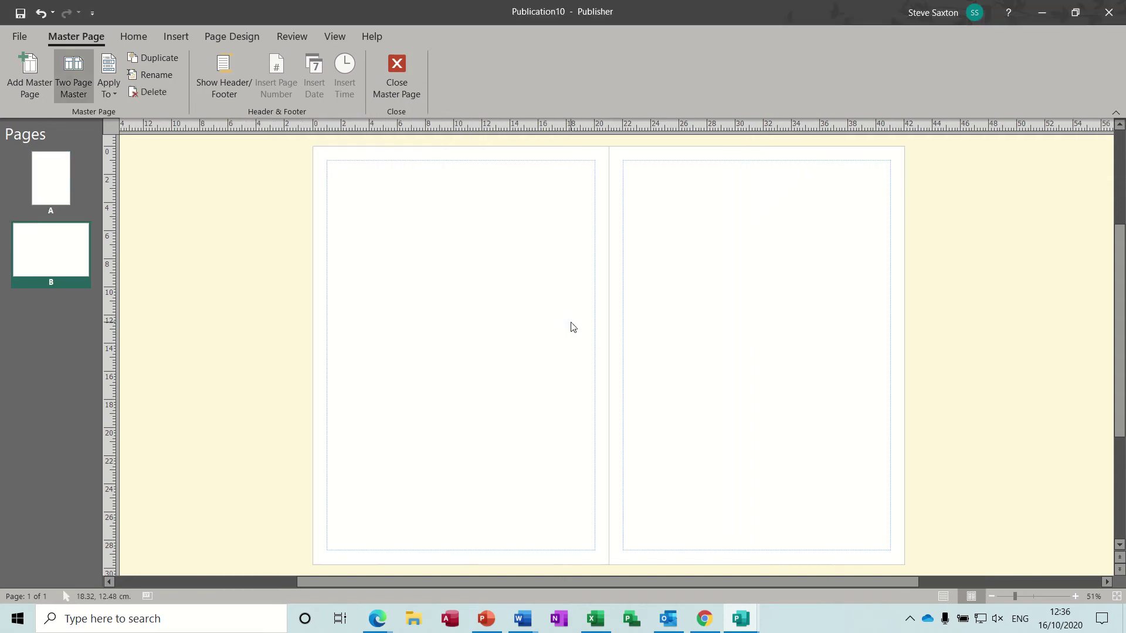
{"action": "left_click", "coordinate": [50, 181]}
{"action": "right_click", "coordinate": [50, 181]}
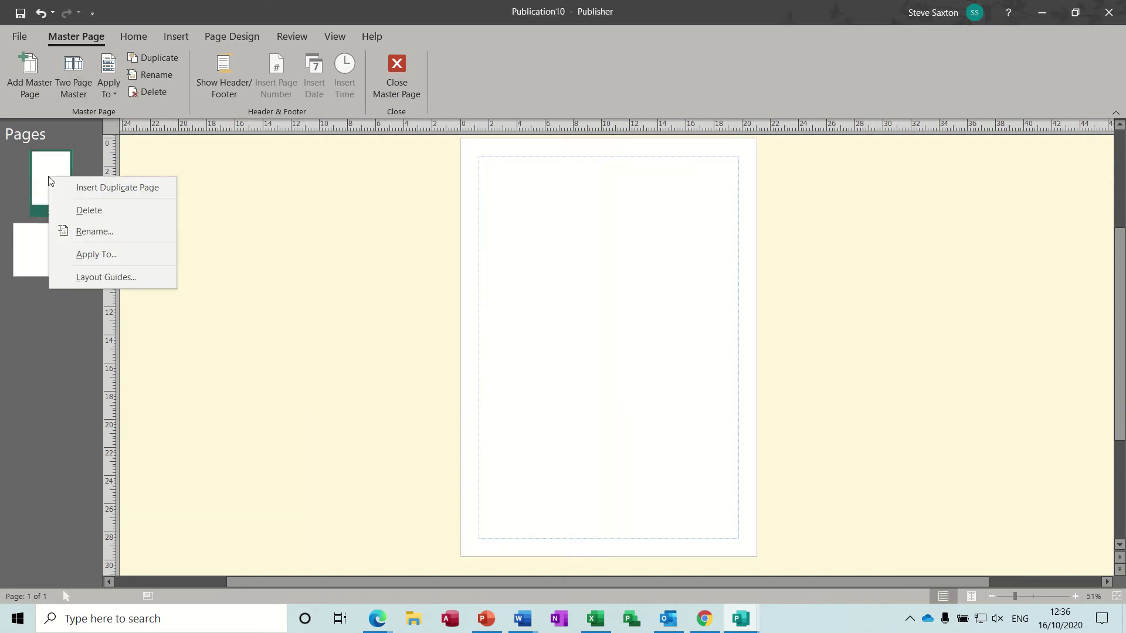
{"action": "left_click", "coordinate": [44, 176]}
{"action": "left_click", "coordinate": [45, 247]}
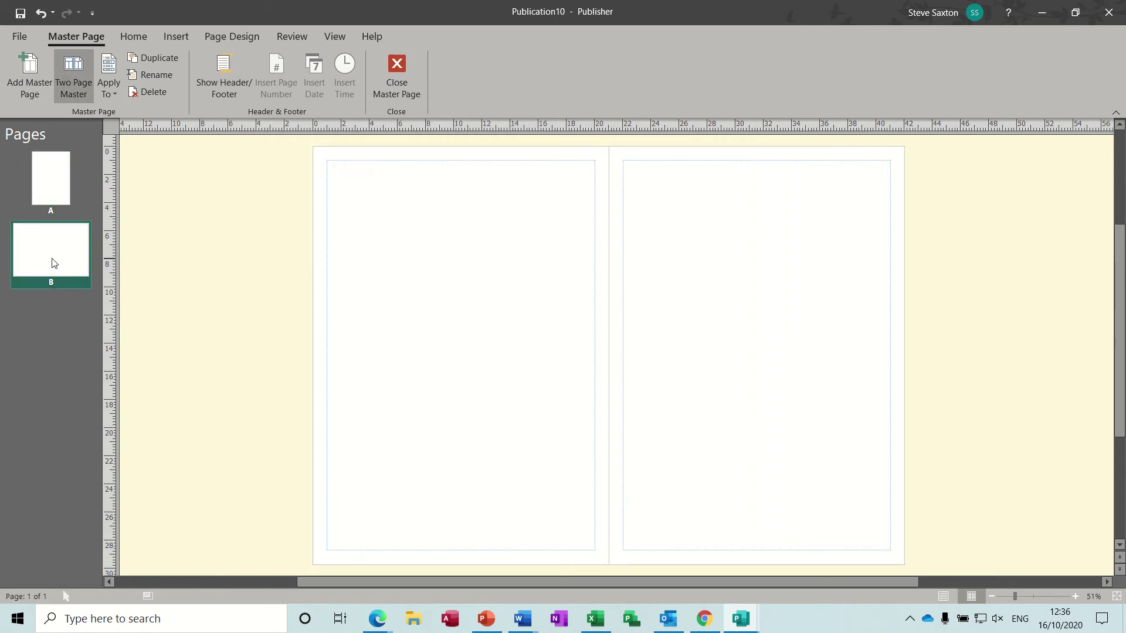
Add a single-page master with ID C and description Master Page C, and leave master page editing.
{"action": "left_click", "coordinate": [27, 73]}
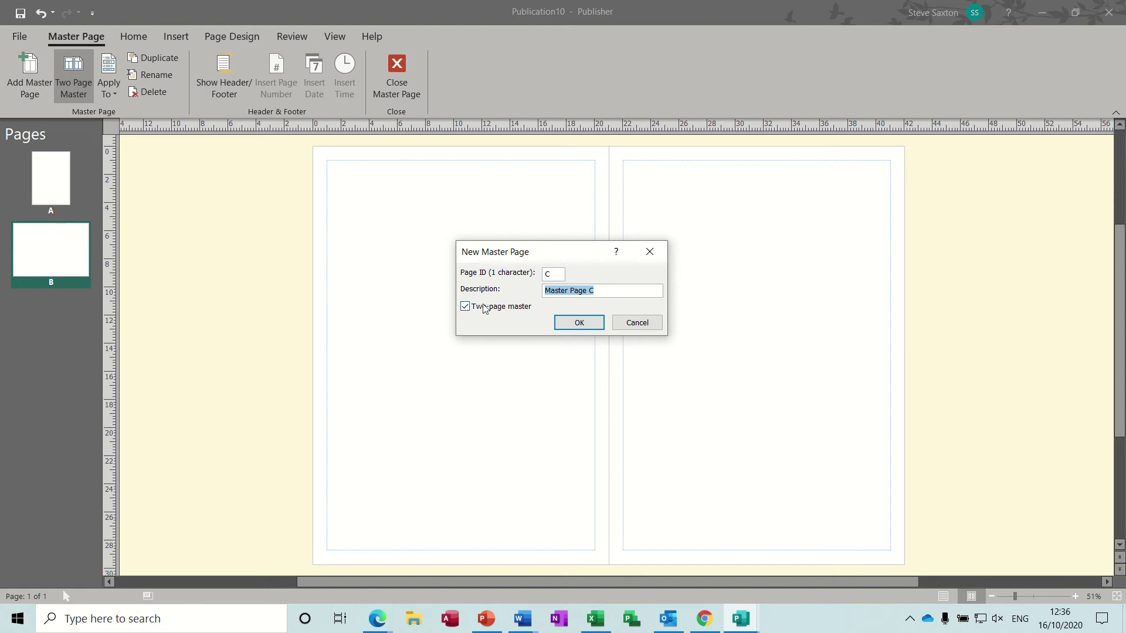
{"action": "left_click", "coordinate": [467, 309]}
{"action": "left_click", "coordinate": [578, 323]}
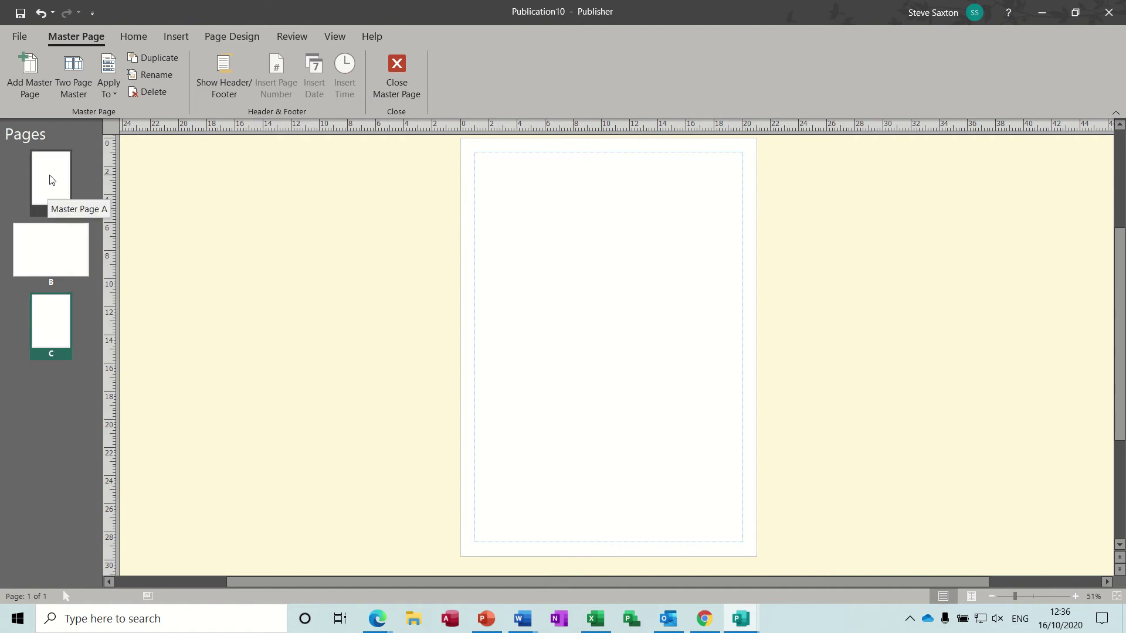
{"action": "left_click", "coordinate": [390, 76]}
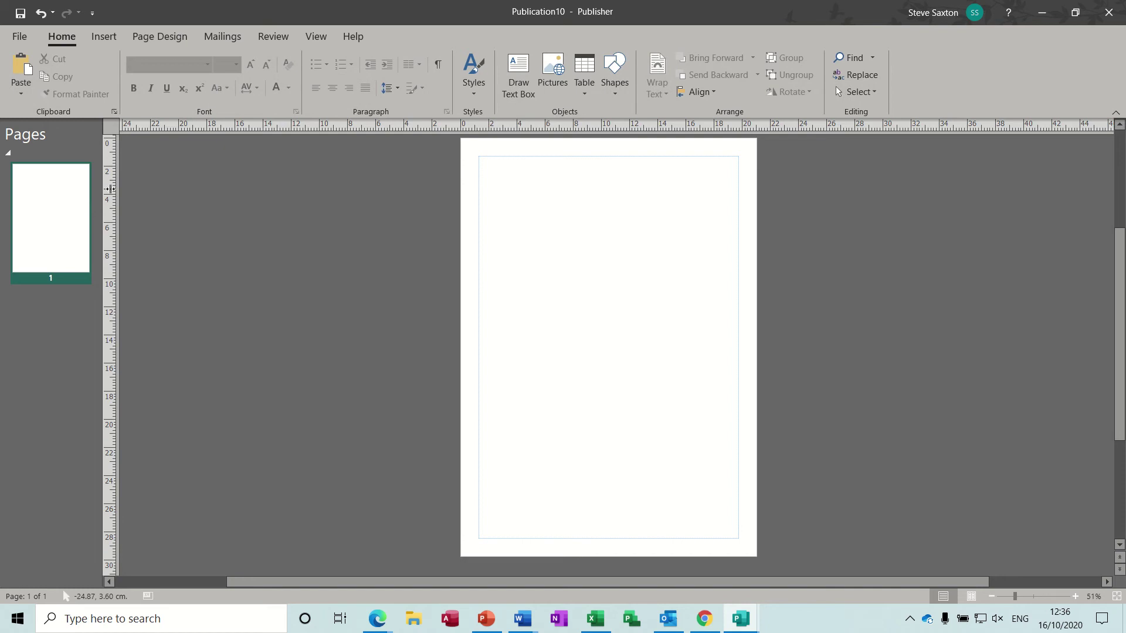
{"action": "left_click", "coordinate": [102, 36]}
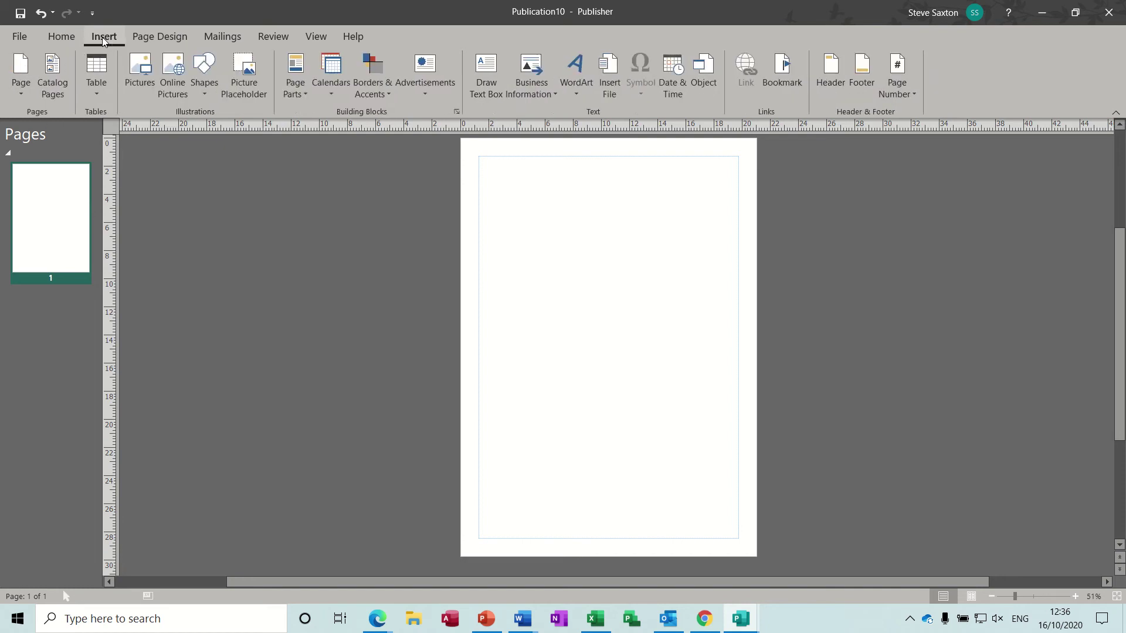
{"action": "left_click", "coordinate": [16, 97]}
{"action": "left_click", "coordinate": [49, 120]}
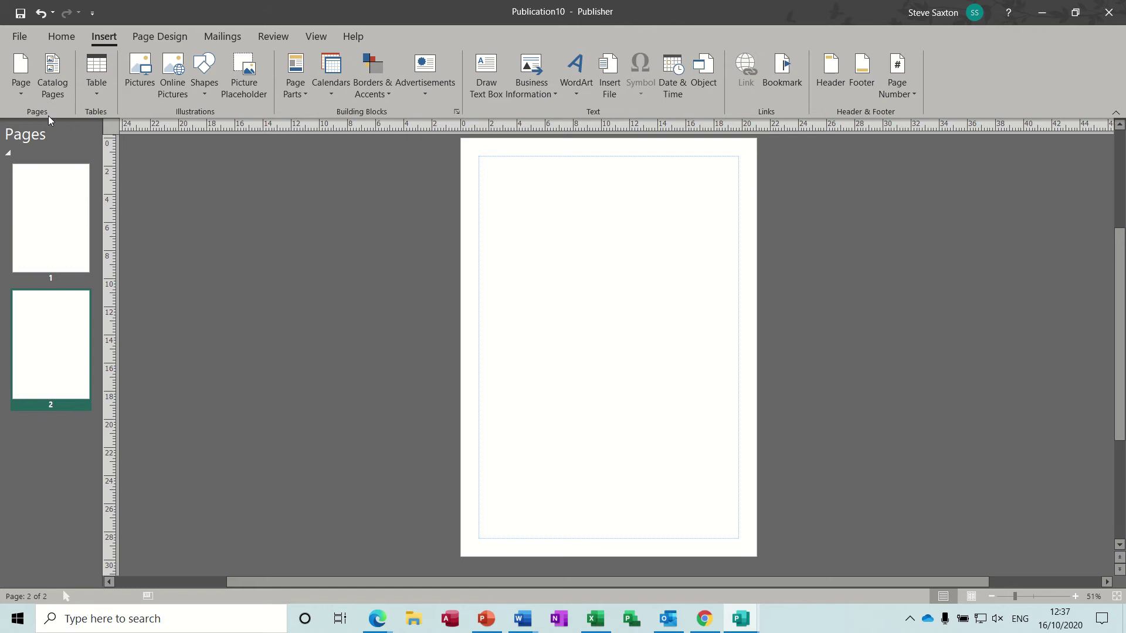
{"action": "key", "text": "ctrl+z"}
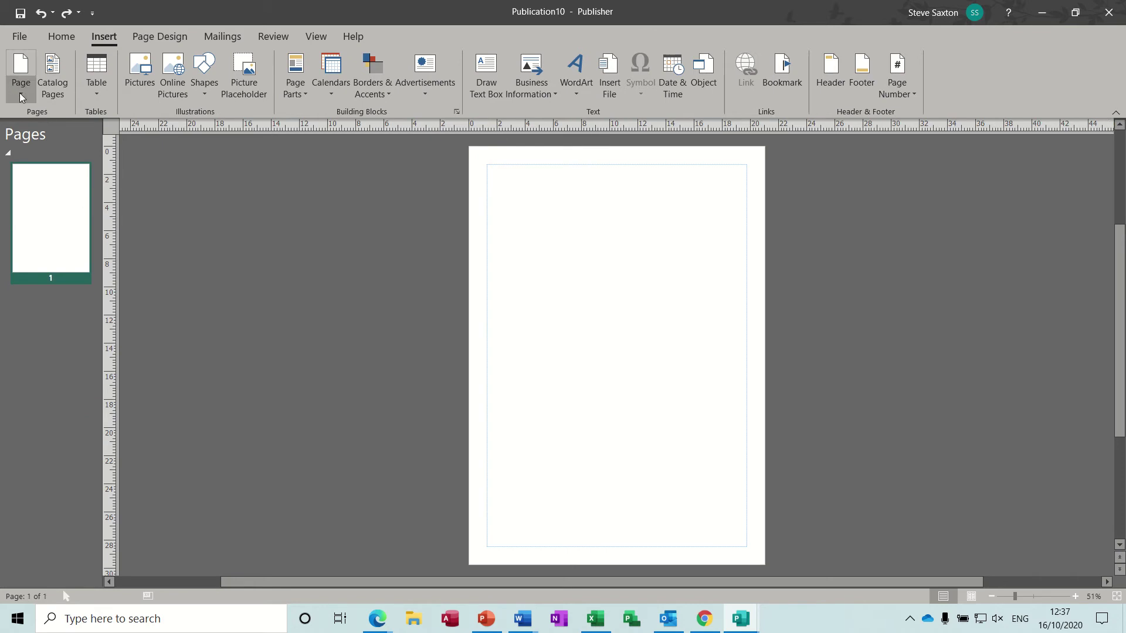
Insert two blank pages after page 1 based on Master Page B, and display the publication as two-page spreads.
{"action": "left_click", "coordinate": [19, 94]}
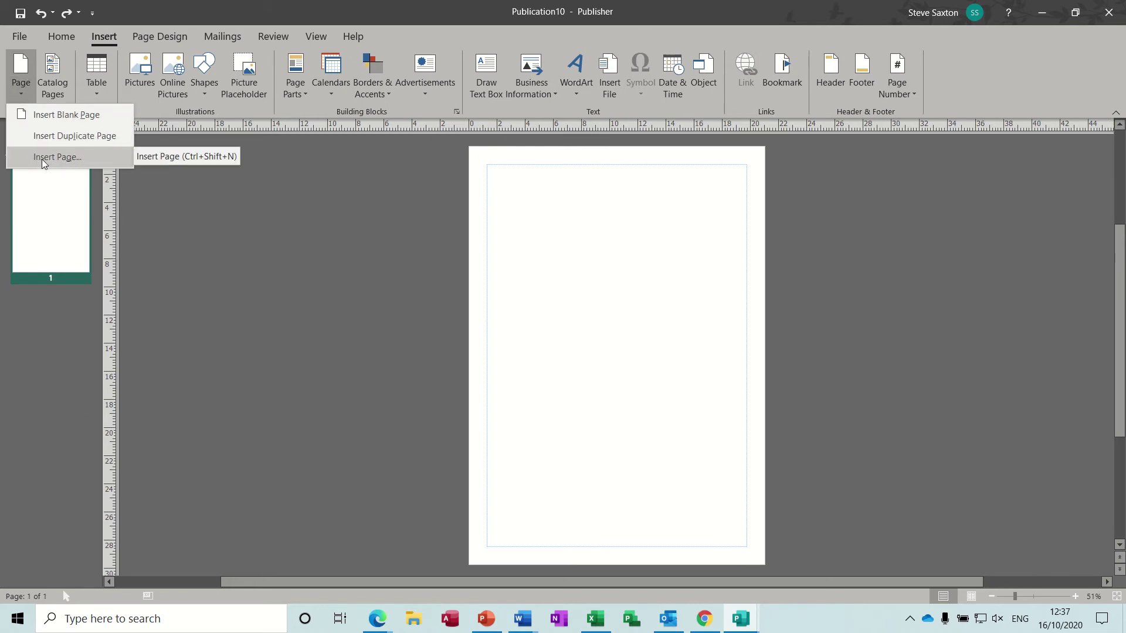
{"action": "left_click", "coordinate": [56, 157]}
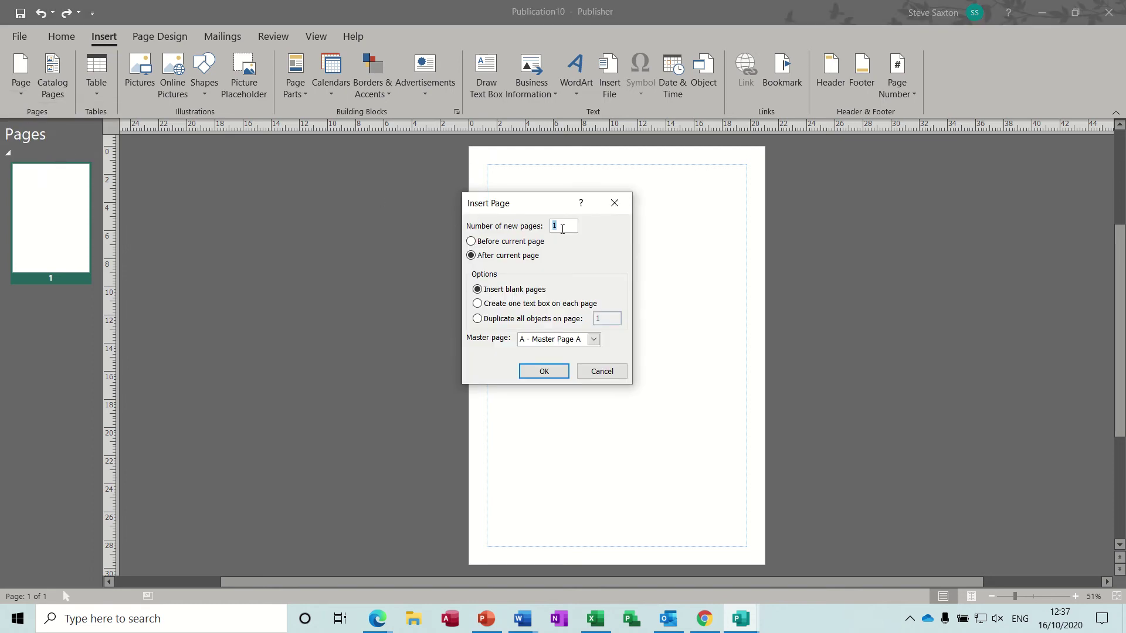
{"action": "left_click", "coordinate": [593, 339]}
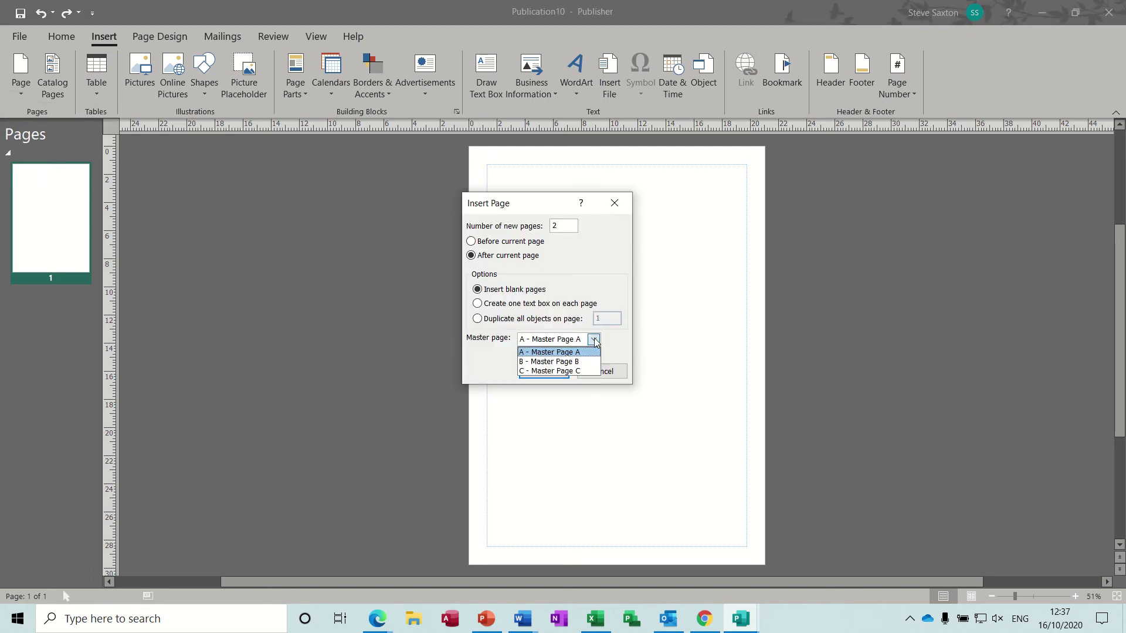
{"action": "left_click", "coordinate": [574, 361]}
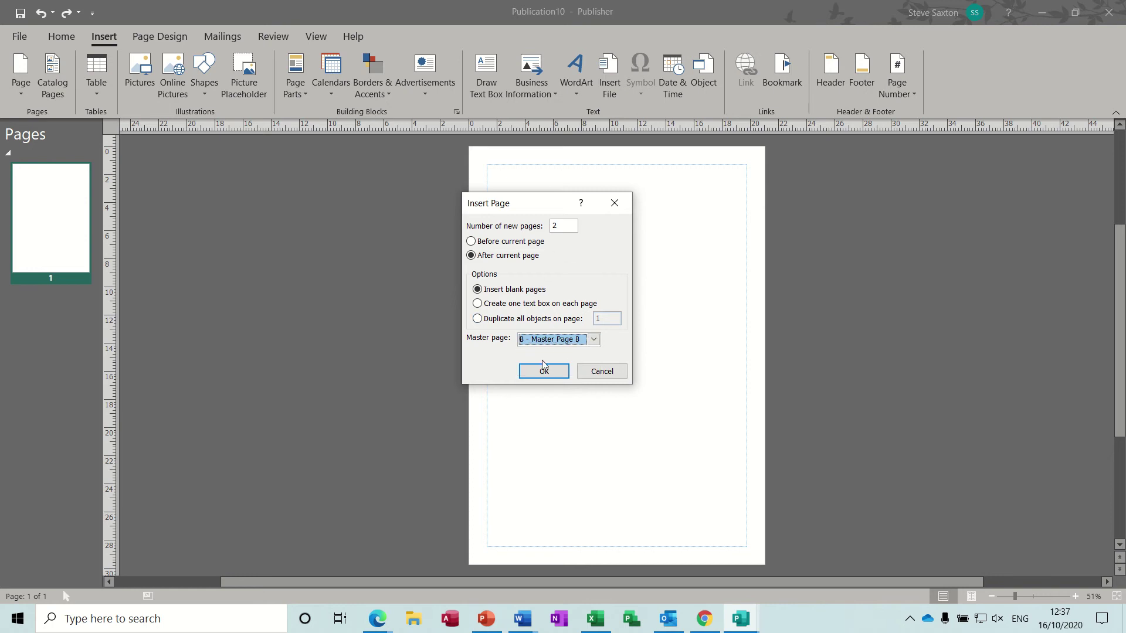
{"action": "left_click", "coordinate": [542, 370]}
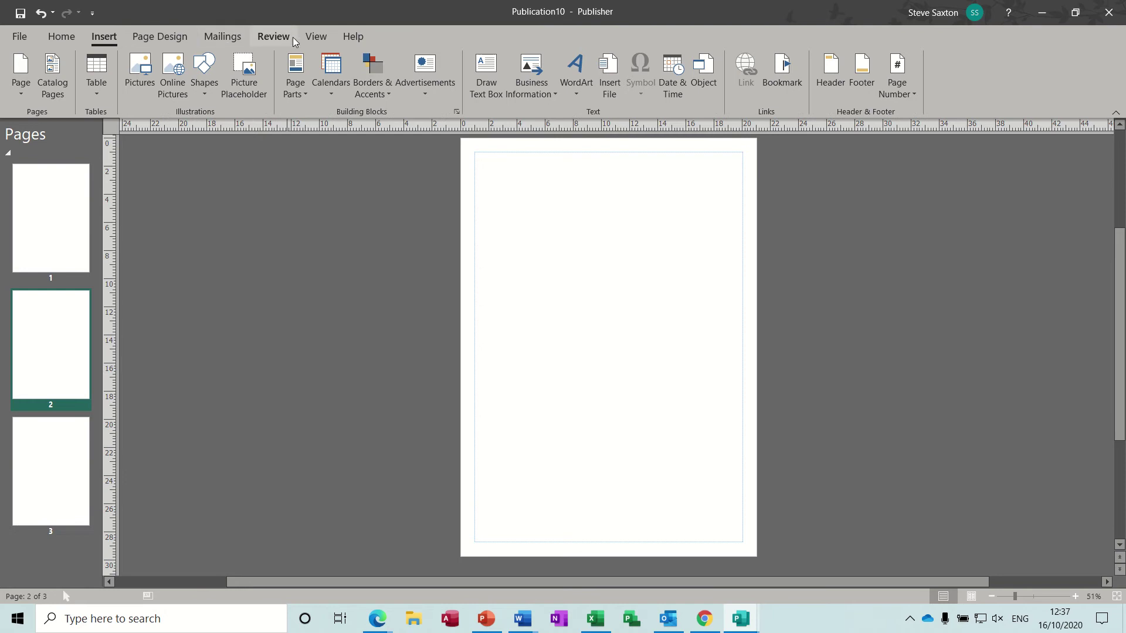
{"action": "left_click", "coordinate": [316, 37]}
{"action": "left_click", "coordinate": [130, 70]}
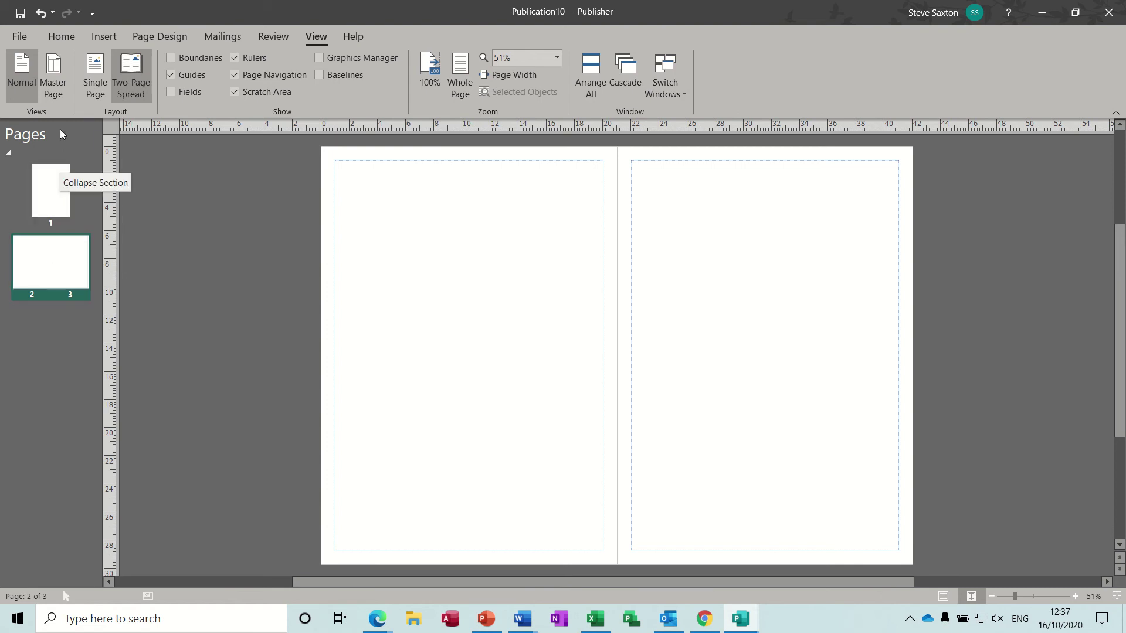
Insert two more blank pages after page 3, using Master Page B.
{"action": "left_click", "coordinate": [98, 38]}
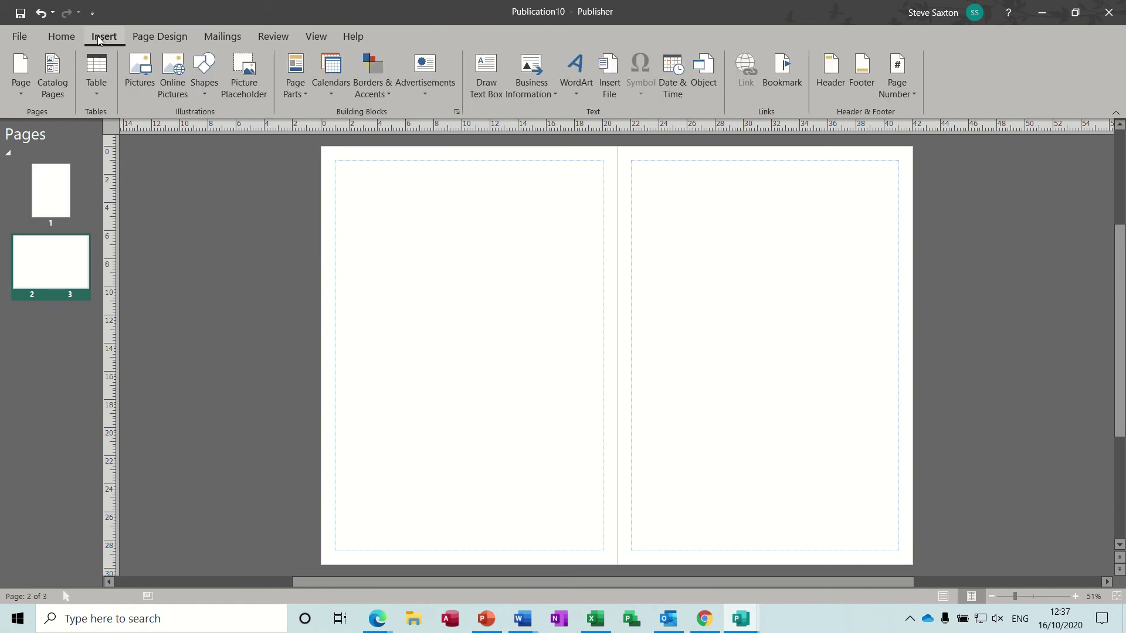
{"action": "left_click", "coordinate": [23, 94]}
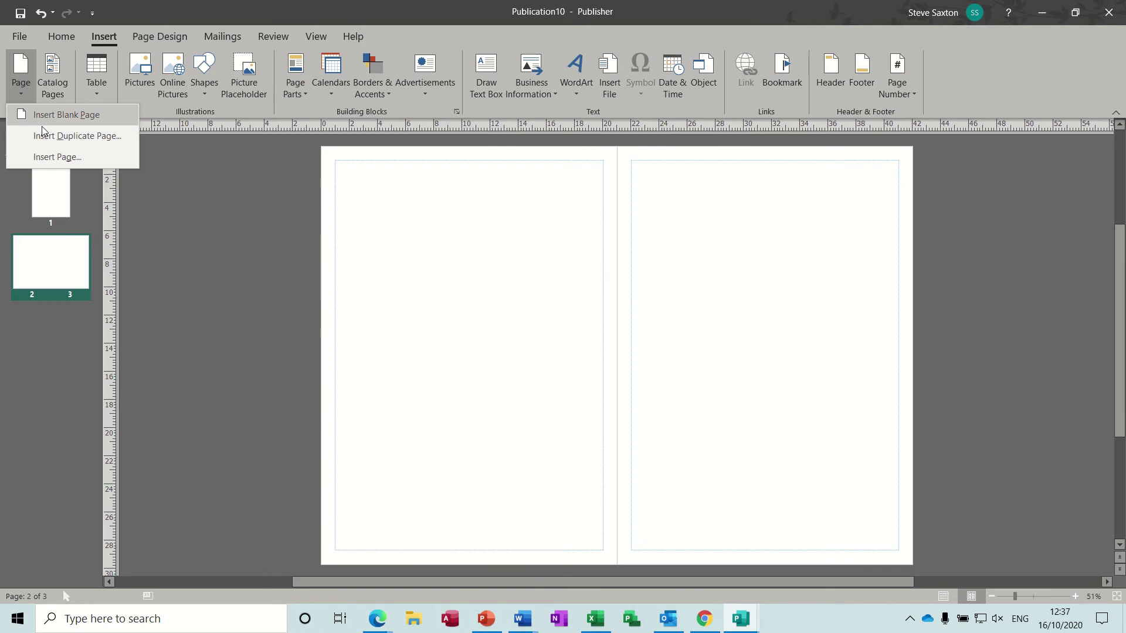
{"action": "left_click", "coordinate": [50, 157]}
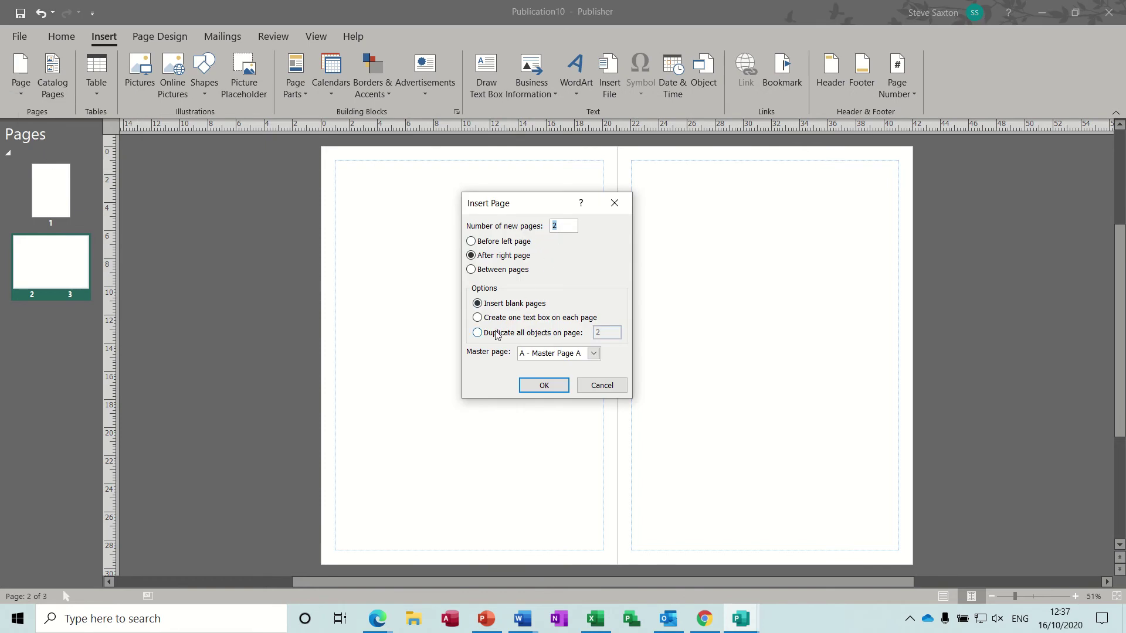
{"action": "left_click", "coordinate": [593, 353]}
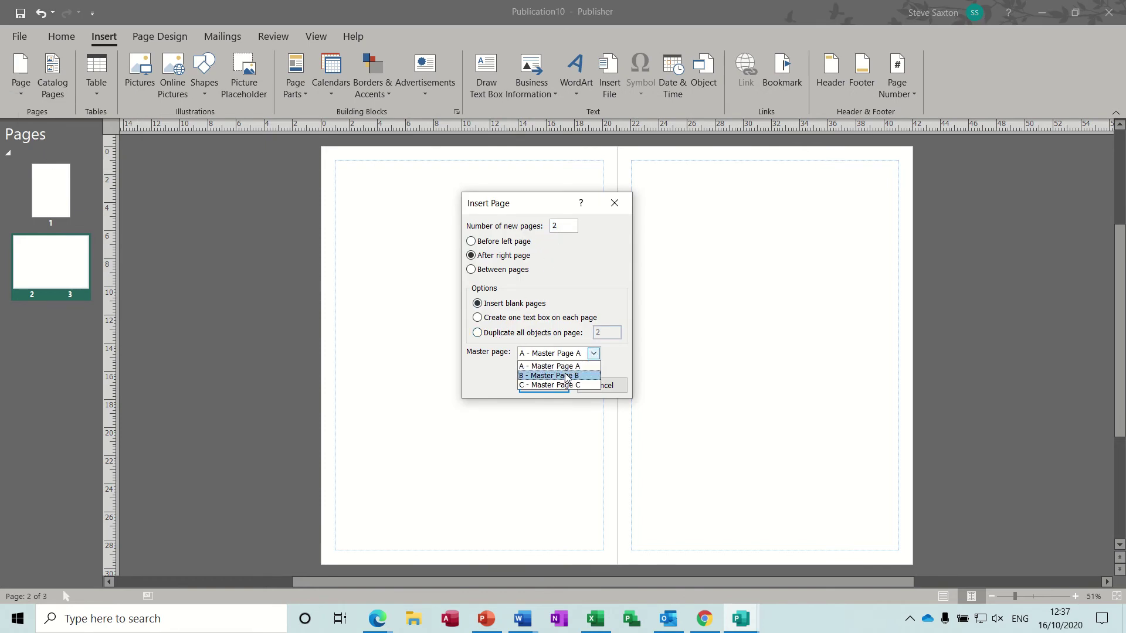
{"action": "left_click", "coordinate": [564, 376]}
{"action": "left_click", "coordinate": [548, 387]}
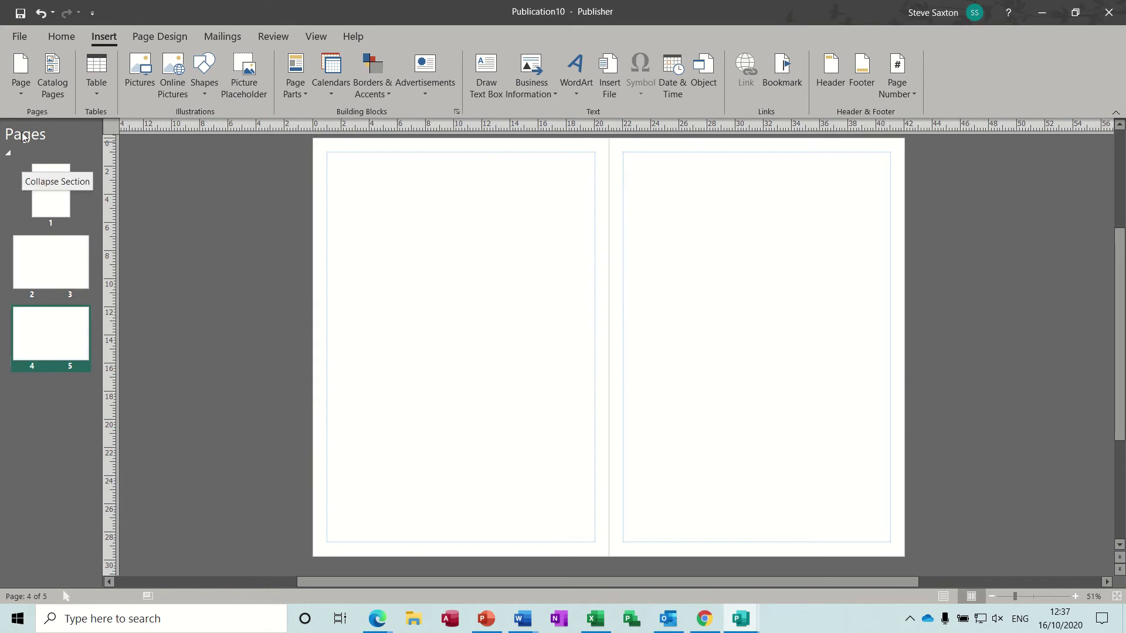
Insert one blank page after page 5, using Master Page A.
{"action": "left_click", "coordinate": [20, 97]}
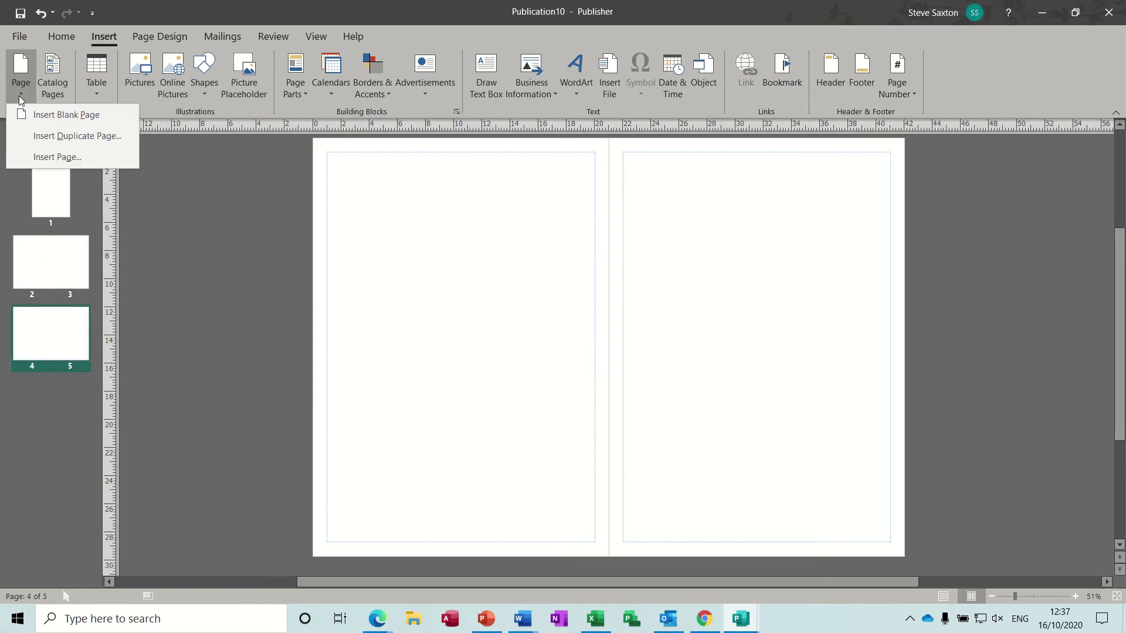
{"action": "left_click", "coordinate": [47, 154]}
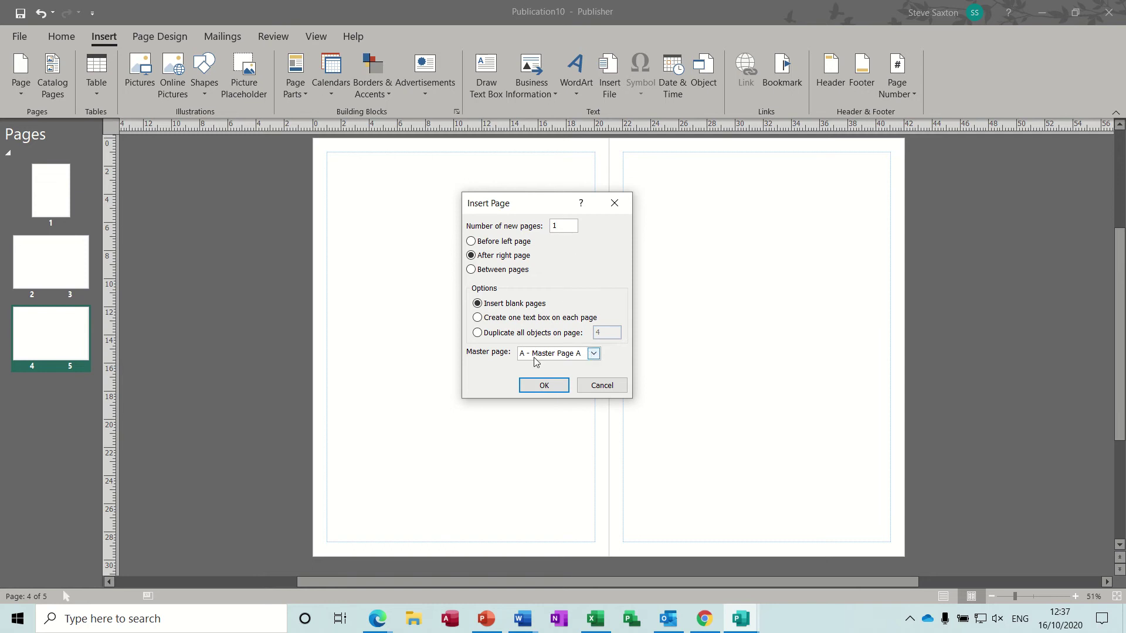
{"action": "left_click", "coordinate": [562, 386]}
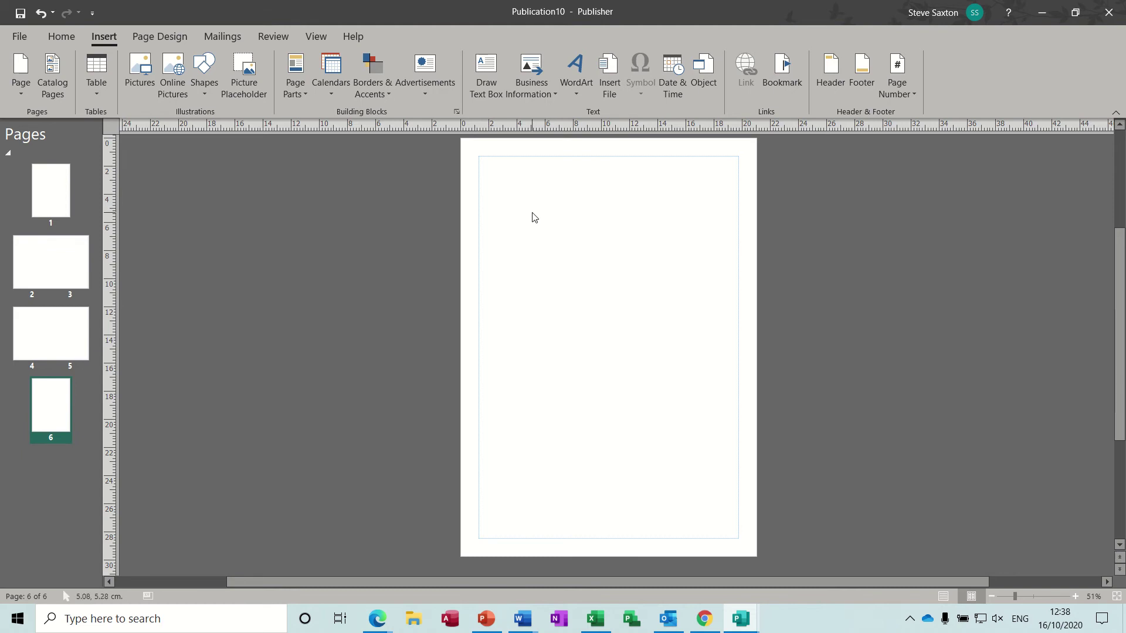
Insert a table with four columns and three rows on page 6 and move it up to about 4.33, 7.69 cm.
{"action": "left_click", "coordinate": [96, 90]}
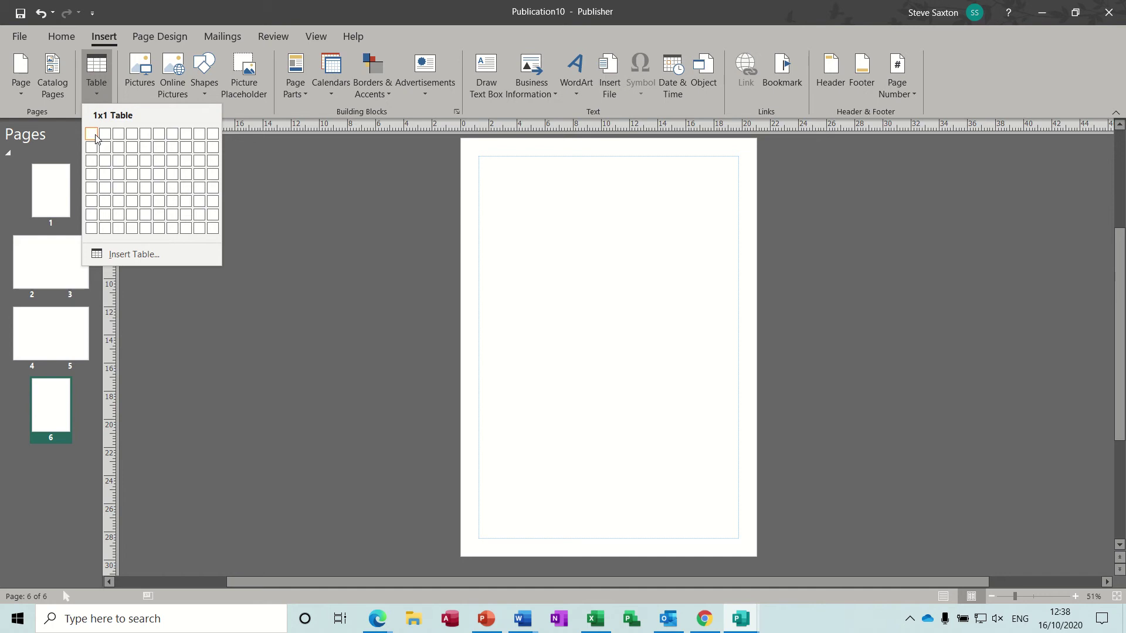
{"action": "left_click", "coordinate": [139, 164]}
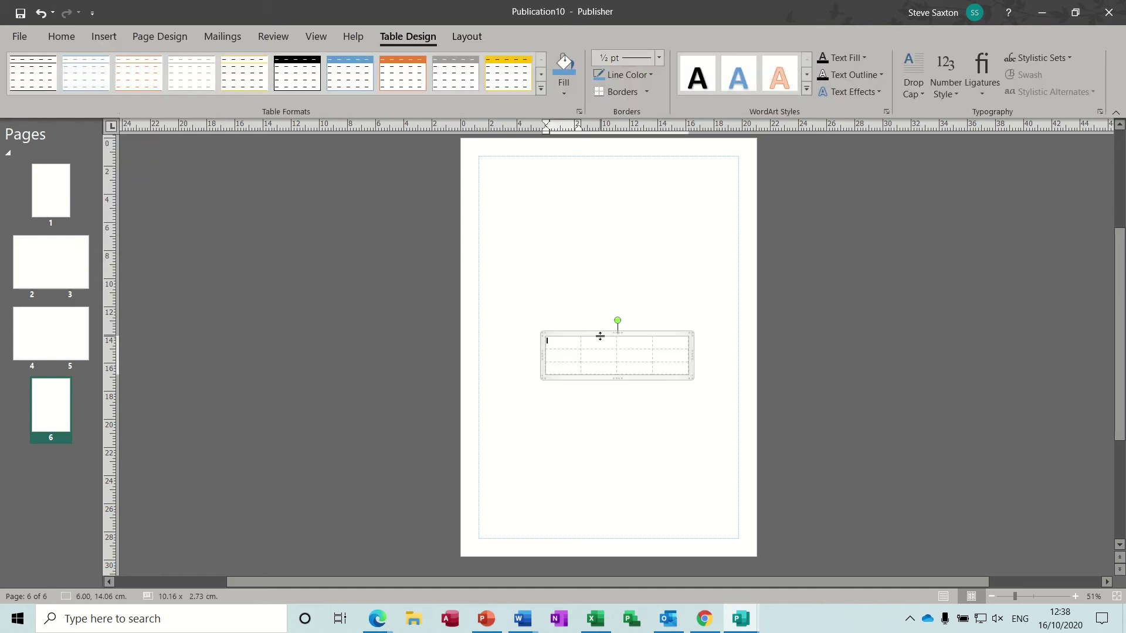
{"action": "left_click_drag", "start_coordinate": [599, 336], "coordinate": [577, 249]}
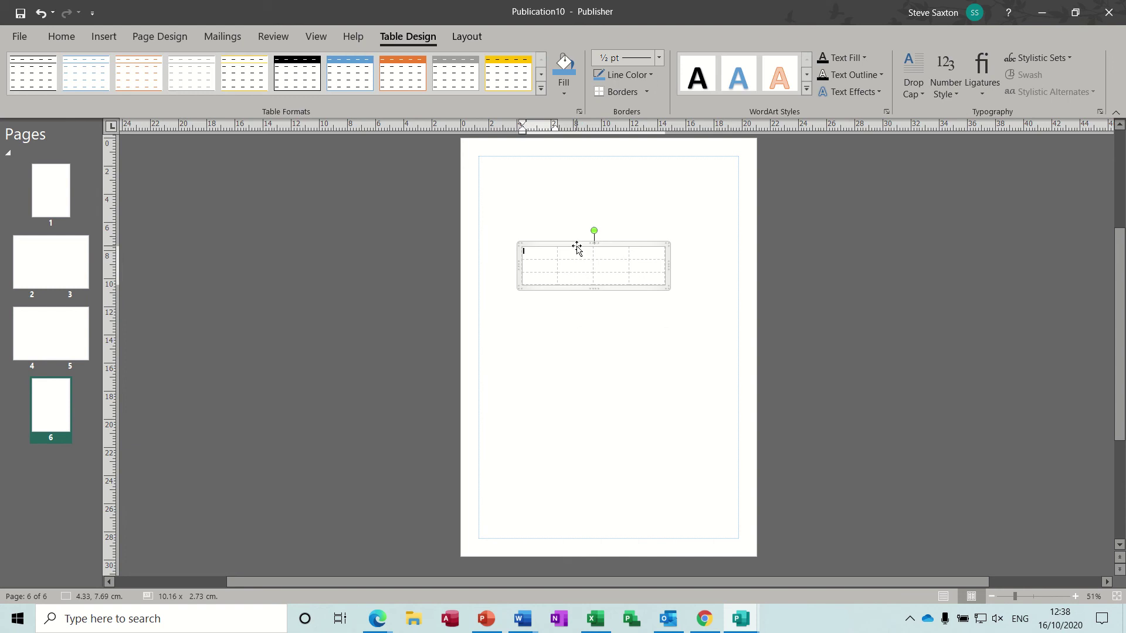
Label the table's first column Name, Address and City and the third Tel No and Email, and slightly narrow the second column.
{"action": "left_click", "coordinate": [560, 250]}
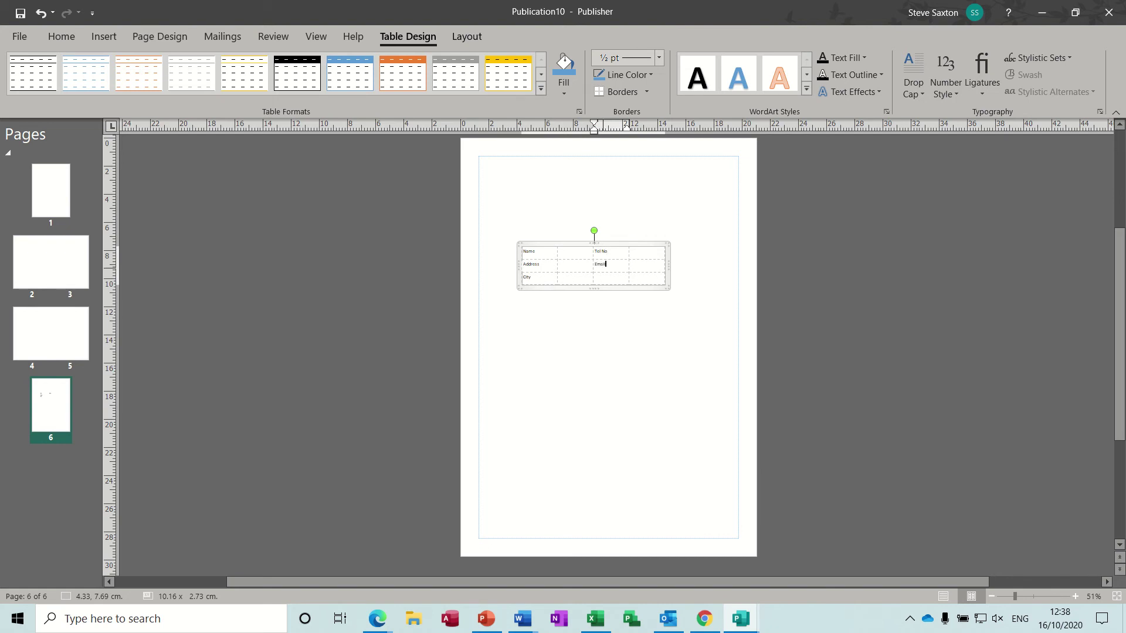
{"action": "left_click", "coordinate": [641, 315]}
{"action": "left_click", "coordinate": [591, 270]}
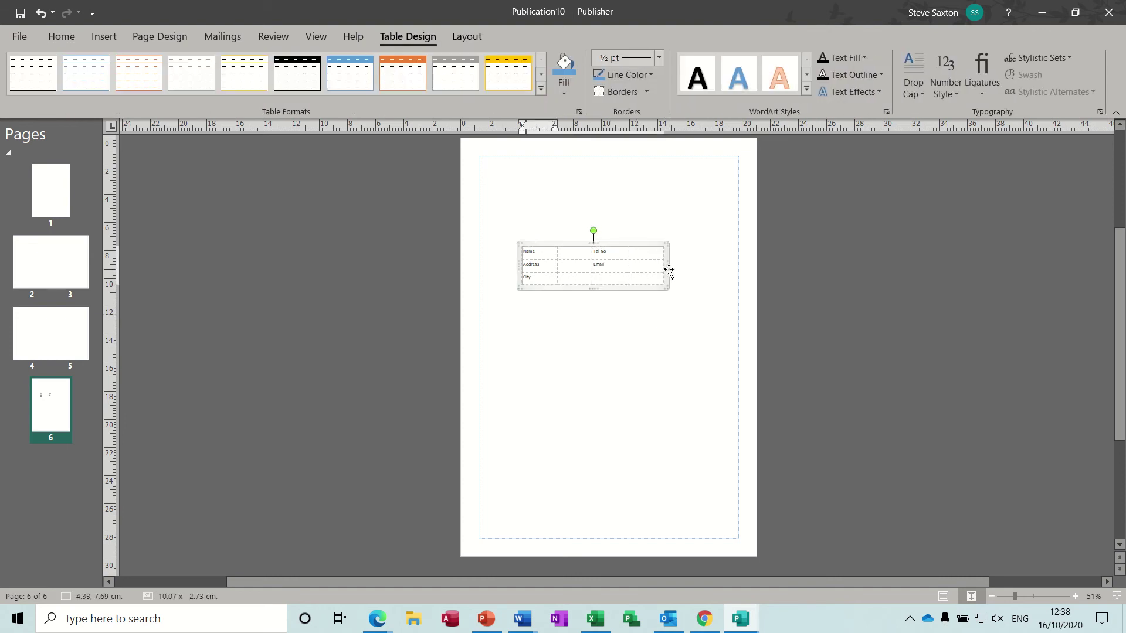
Undo the table's column narrowing, then cut the contact table from page 6 and paste it onto page 2.
{"action": "left_click", "coordinate": [624, 246]}
{"action": "key", "text": "ctrl+z"}
{"action": "left_click", "coordinate": [531, 243]}
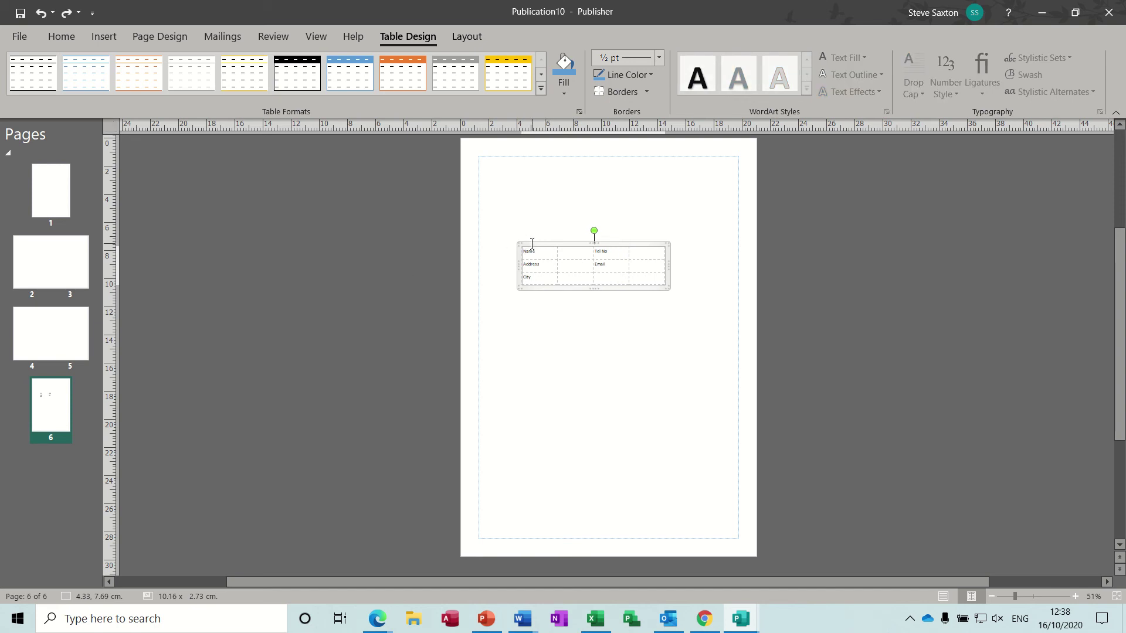
{"action": "key", "text": "Delete"}
{"action": "left_click", "coordinate": [73, 254]}
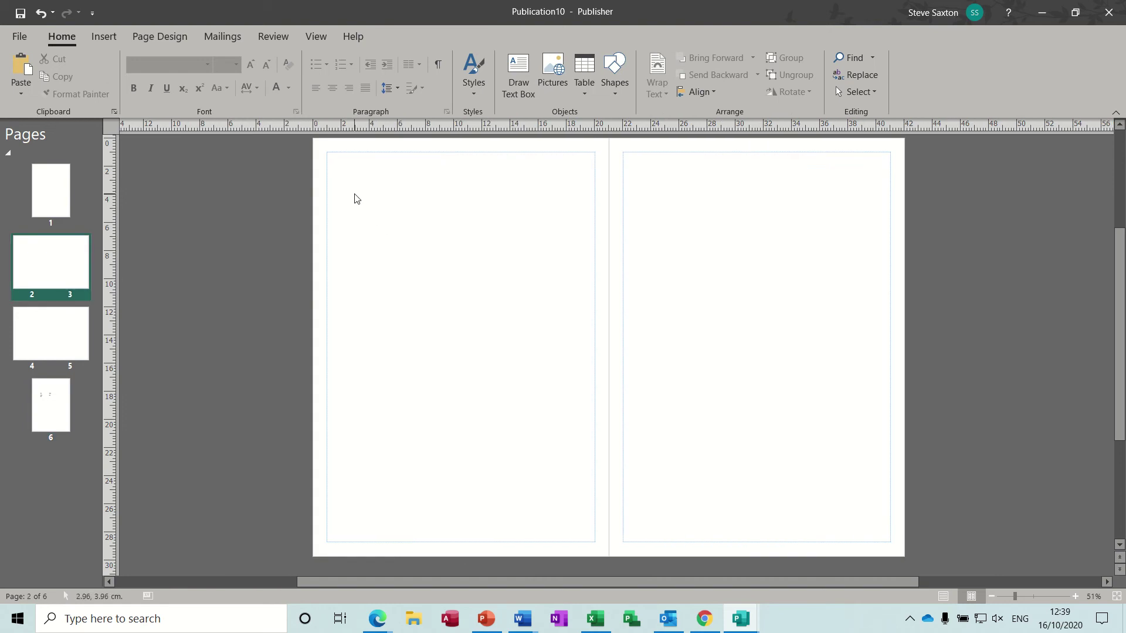
{"action": "key", "text": "ctrl+v"}
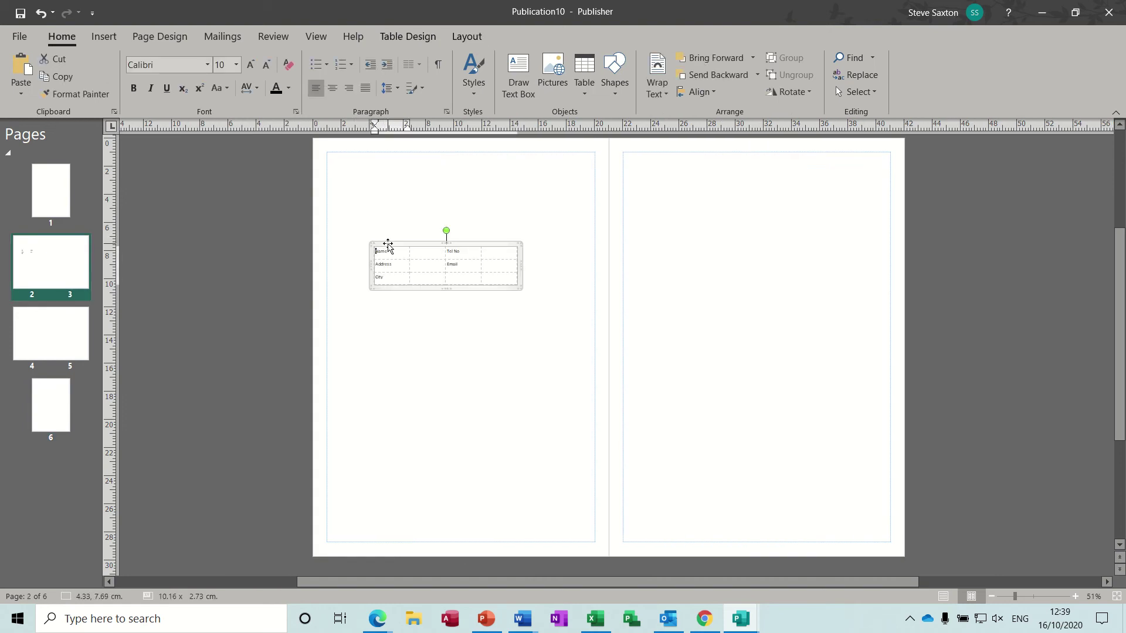
Move the table on page 2 to about 1.79, 2.28 cm and enlarge it to about 16.99 x 5.85 cm.
{"action": "left_click_drag", "start_coordinate": [387, 246], "coordinate": [351, 169]}
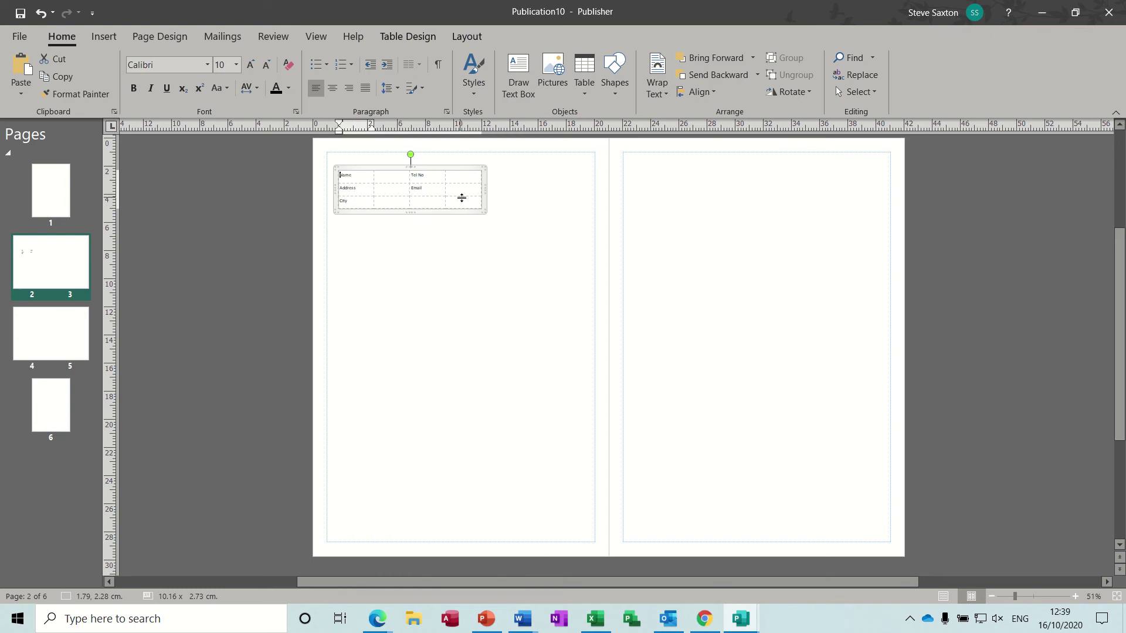
{"action": "left_click_drag", "start_coordinate": [483, 210], "coordinate": [577, 255]}
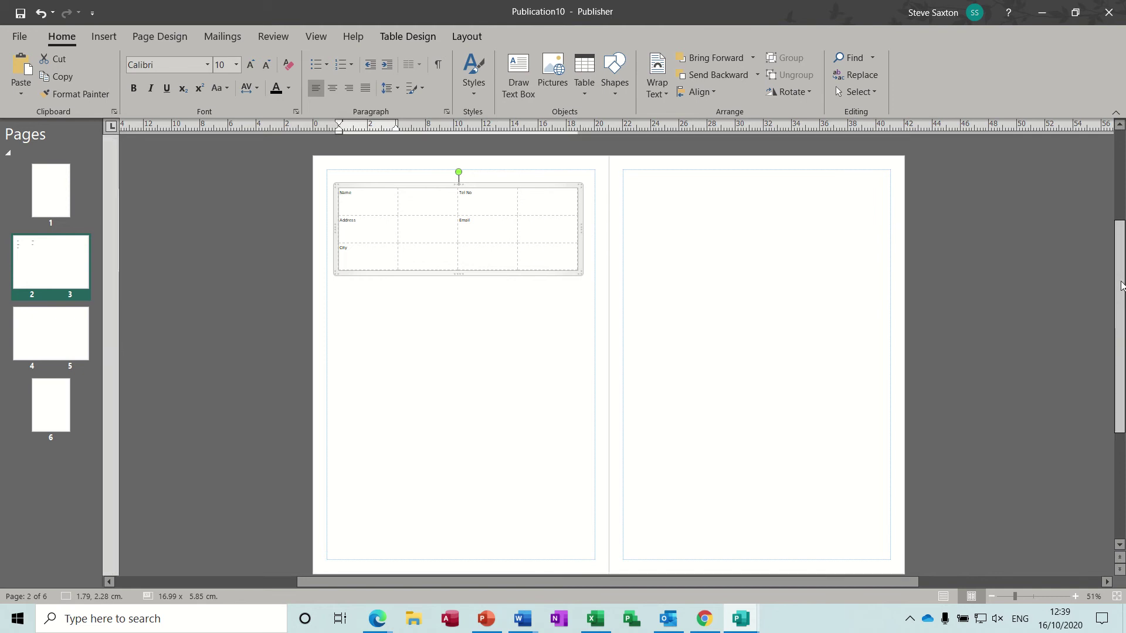
Fill the spread with copies of the contact table, stacking four on page 2 and four on page 3.
{"action": "scroll", "coordinate": [1121, 295], "scroll_direction": "up", "scroll_amount": 1}
{"action": "left_click_drag", "start_coordinate": [550, 276], "coordinate": [850, 569]}
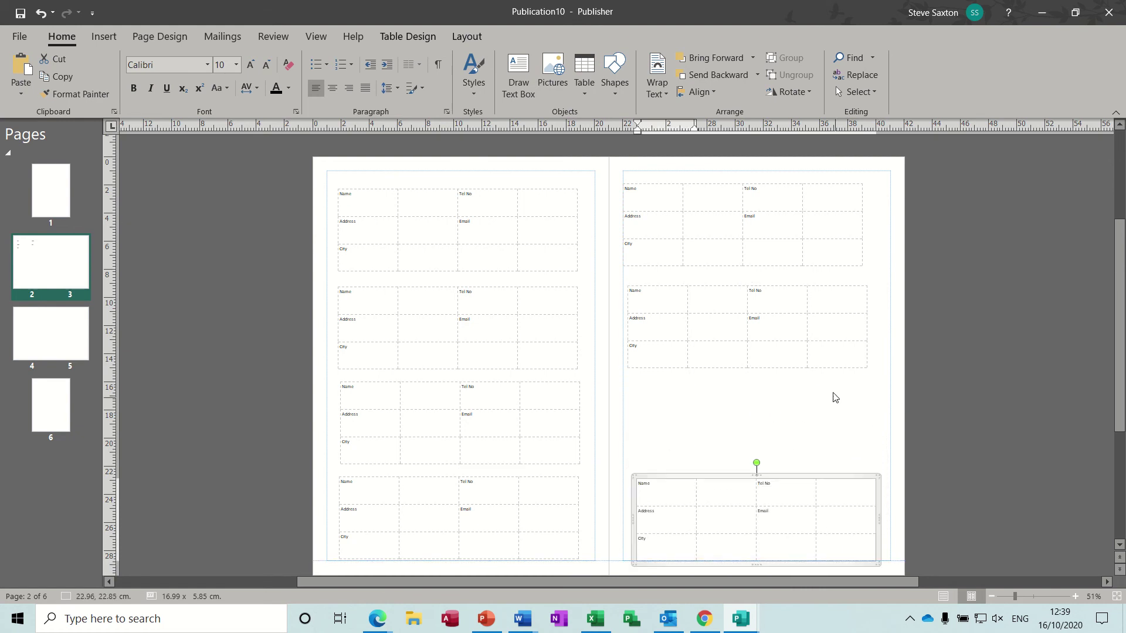
{"action": "left_click", "coordinate": [788, 469]}
{"action": "left_click", "coordinate": [790, 475]}
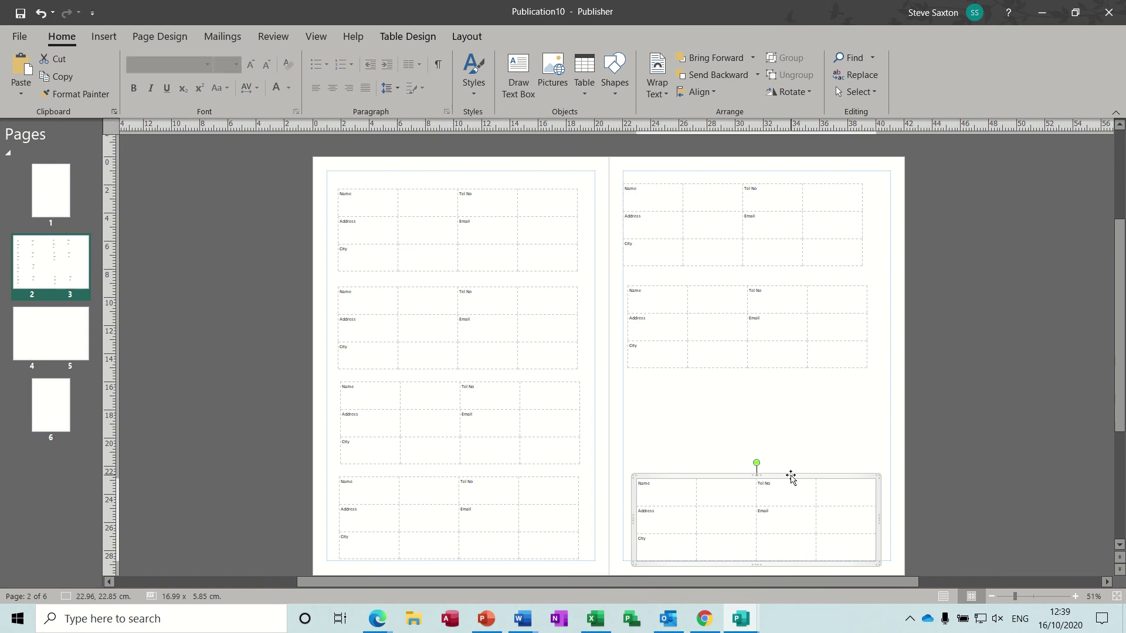
{"action": "left_click_drag", "start_coordinate": [790, 475], "coordinate": [782, 376]}
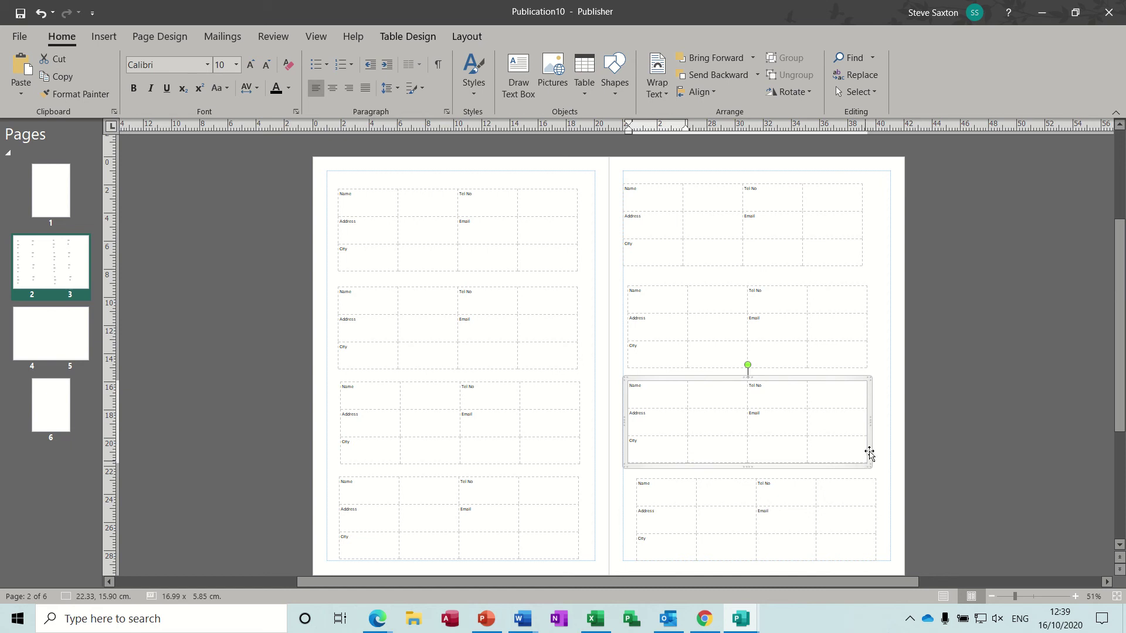
Shift the upper three tables on page 3 right to about 22.87 cm, in line with the lowest one.
{"action": "left_click_drag", "start_coordinate": [869, 406], "coordinate": [876, 407]}
{"action": "left_click", "coordinate": [865, 324]}
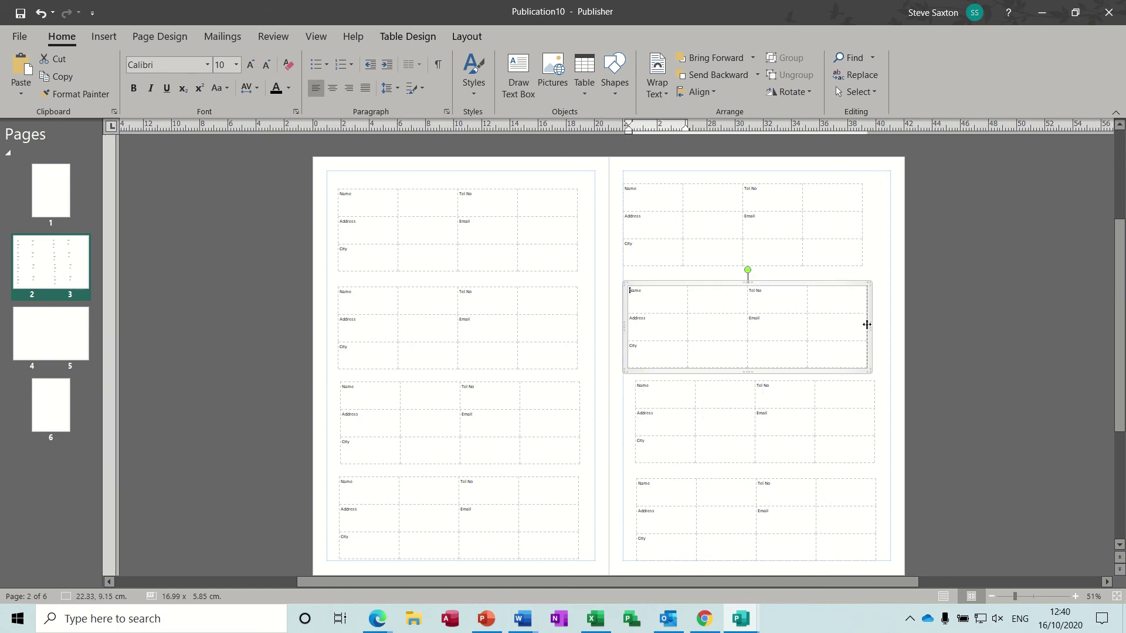
{"action": "left_click", "coordinate": [870, 318]}
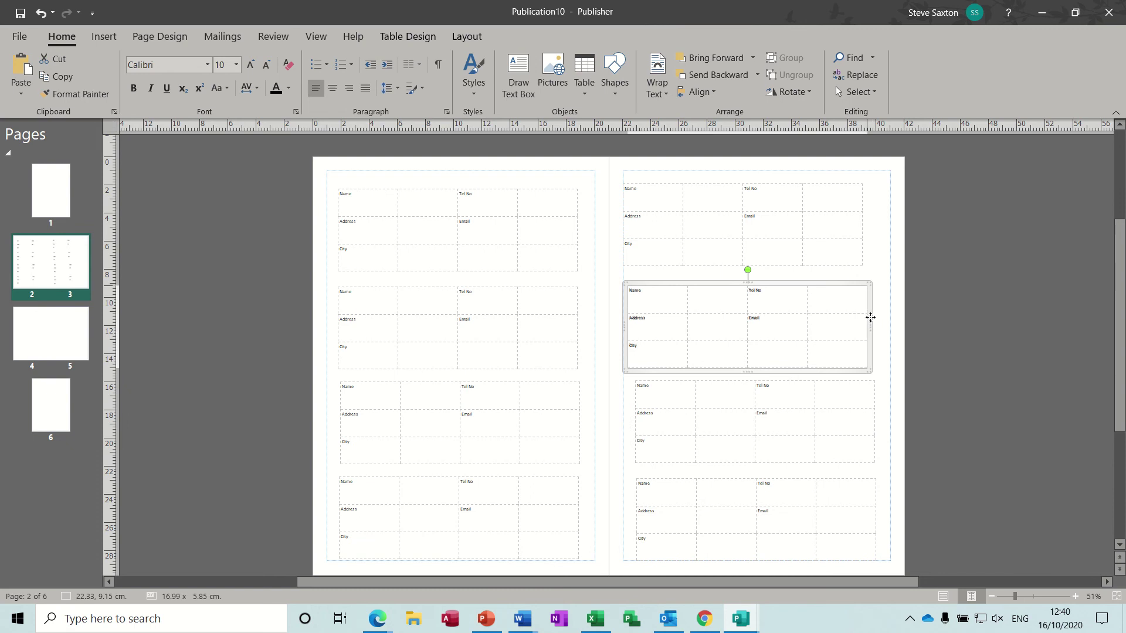
{"action": "left_click_drag", "start_coordinate": [871, 317], "coordinate": [861, 317]}
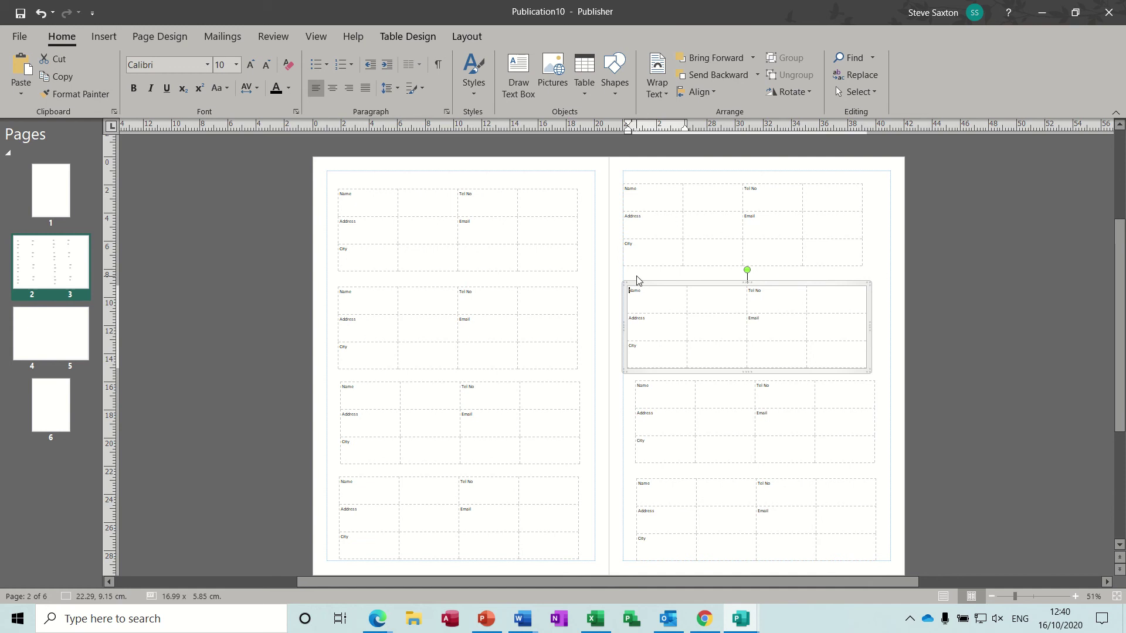
{"action": "left_click_drag", "start_coordinate": [638, 283], "coordinate": [649, 285]}
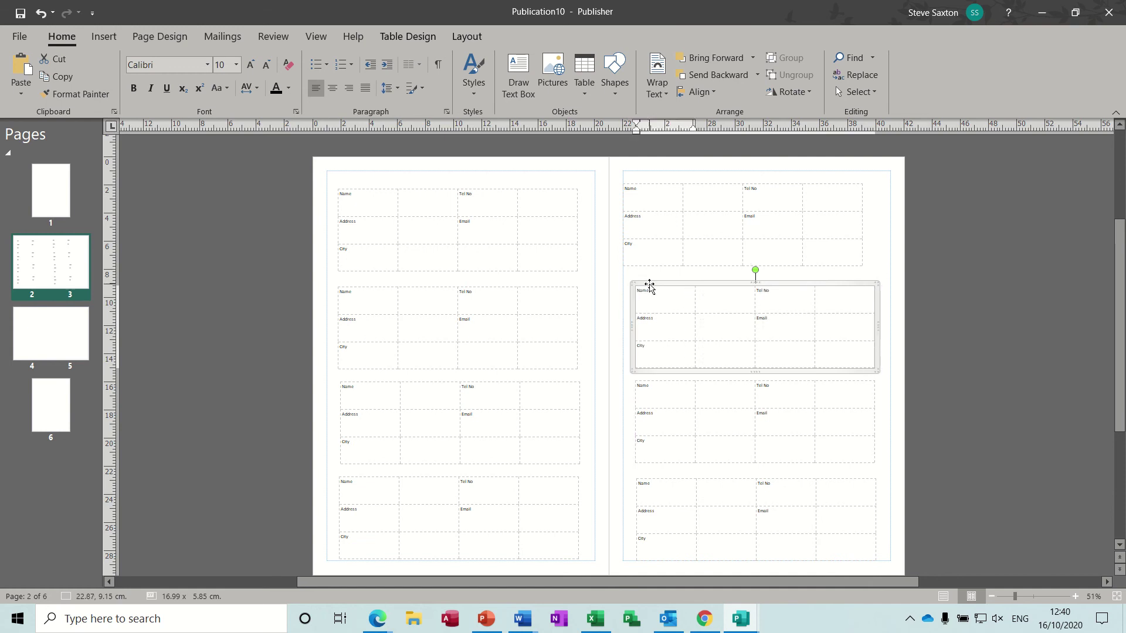
{"action": "left_click", "coordinate": [635, 261]}
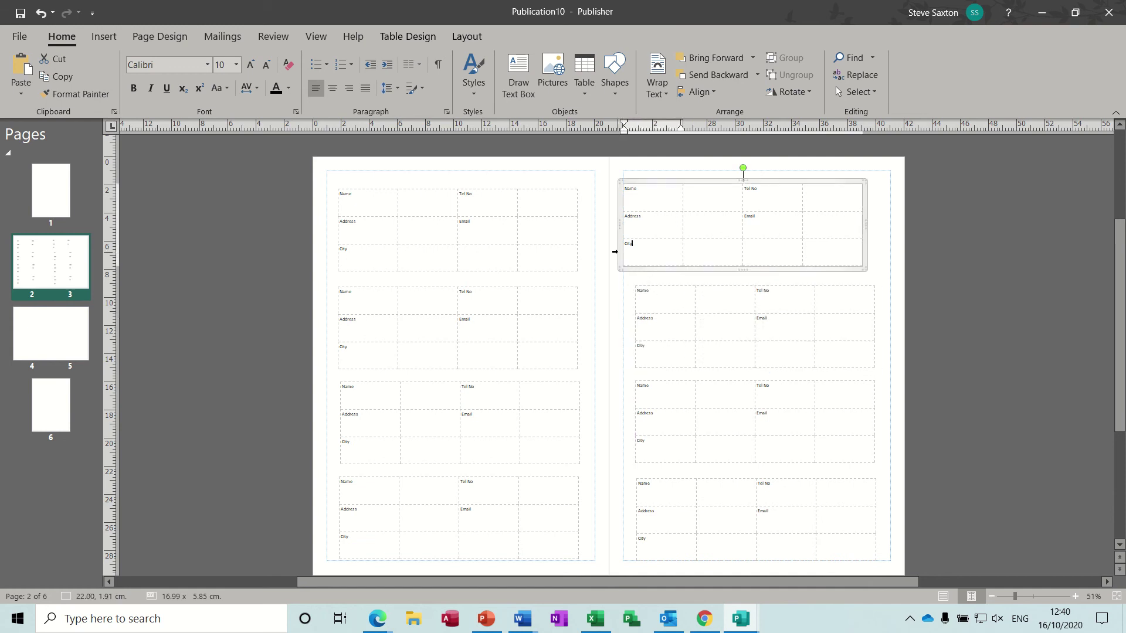
{"action": "left_click_drag", "start_coordinate": [621, 249], "coordinate": [633, 252]}
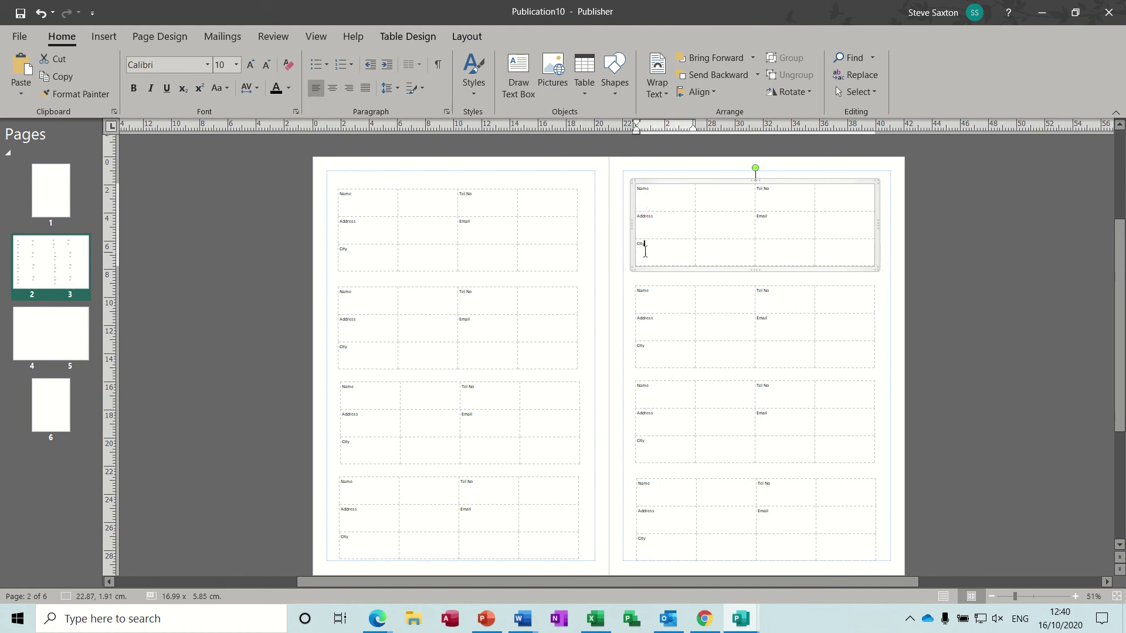
{"action": "left_click", "coordinate": [617, 205]}
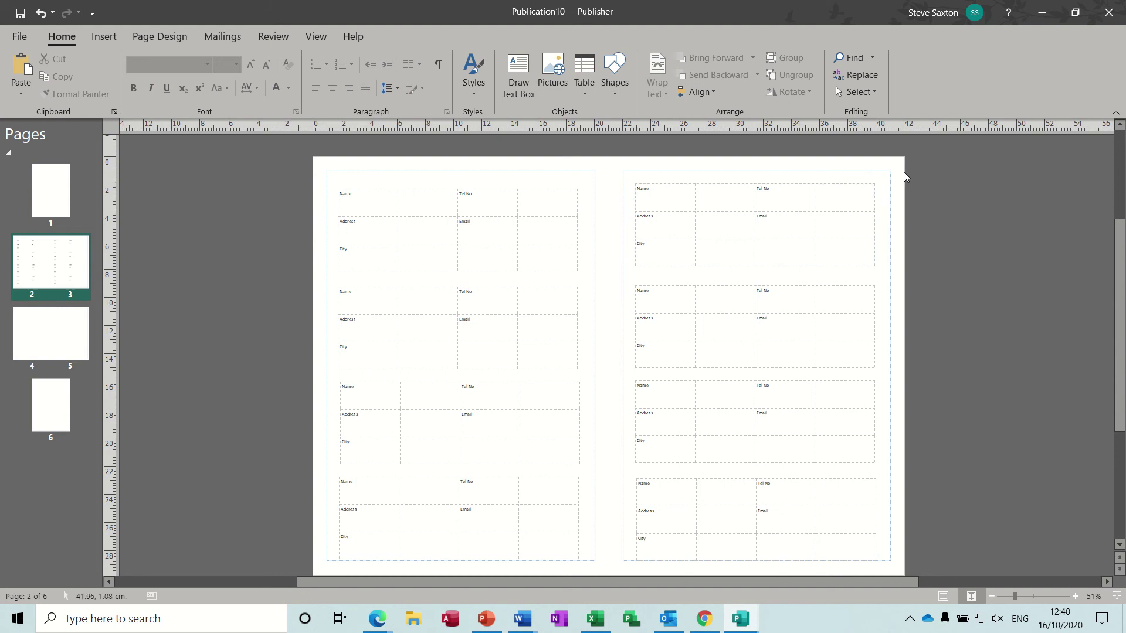
{"action": "left_click", "coordinate": [103, 37]}
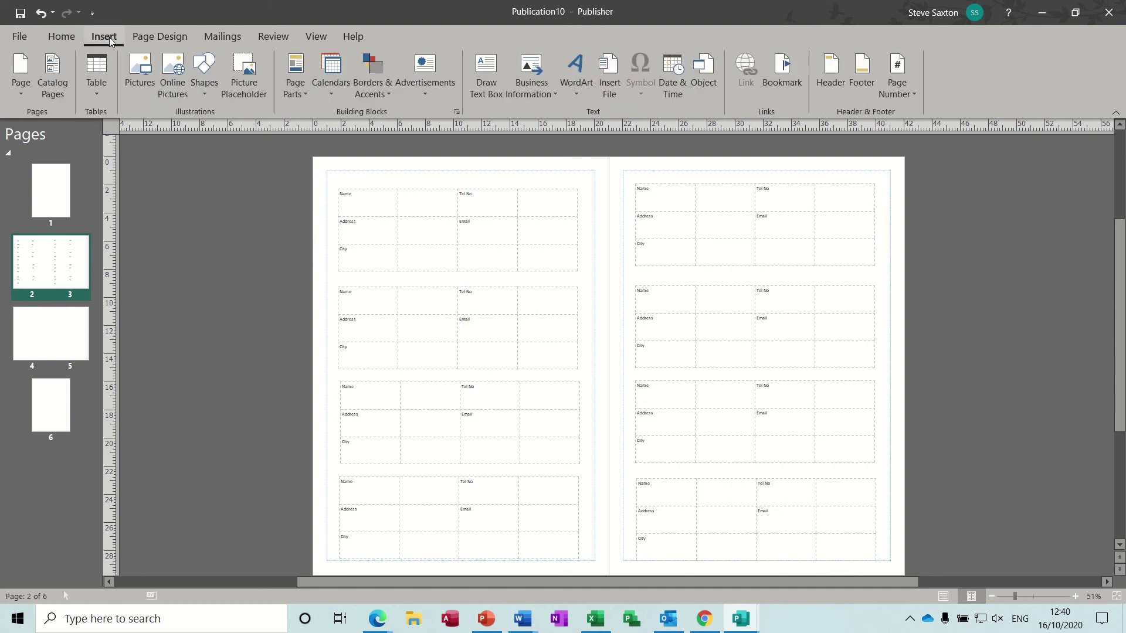
{"action": "left_click", "coordinate": [244, 88]}
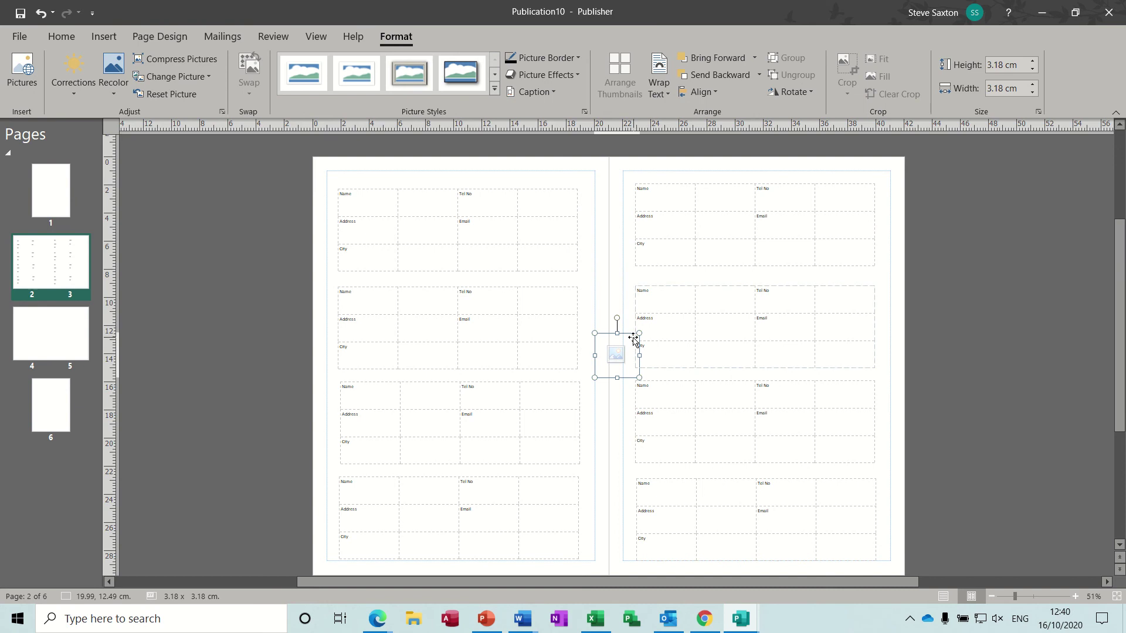
{"action": "left_click_drag", "start_coordinate": [627, 335], "coordinate": [880, 174]}
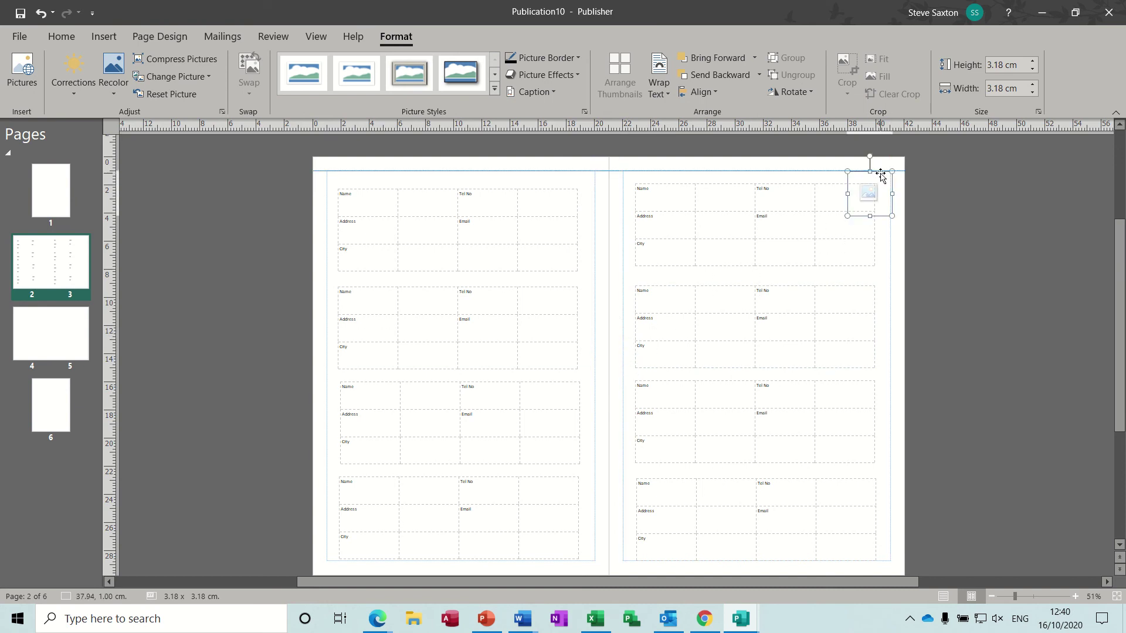
{"action": "left_click_drag", "start_coordinate": [849, 213], "coordinate": [891, 172]}
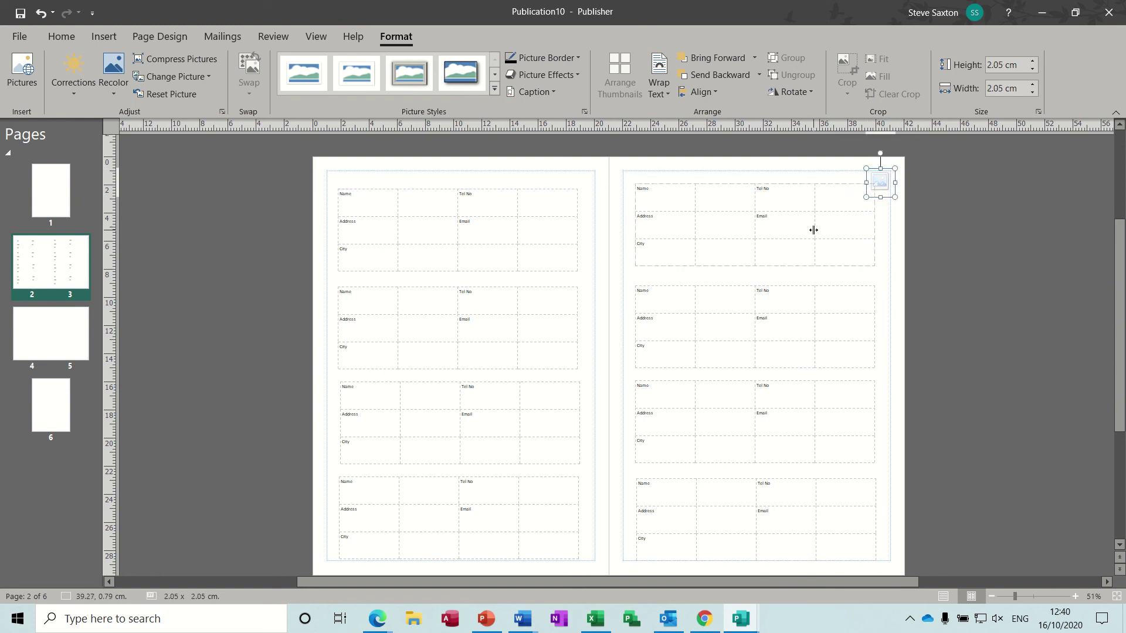
{"action": "key", "text": "Delete"}
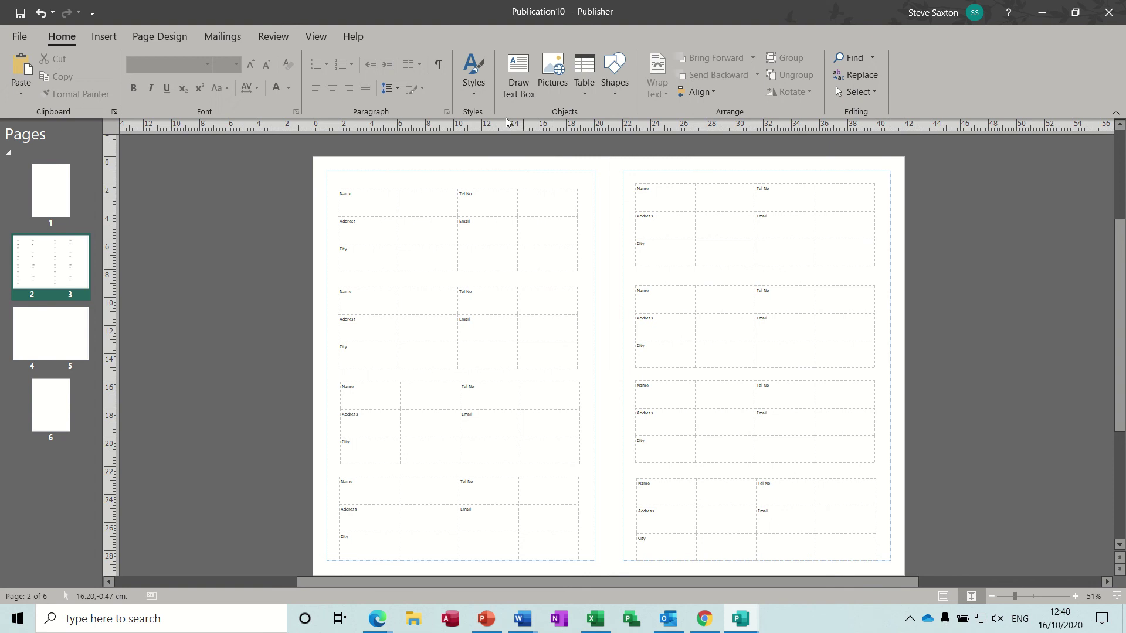
Insert a WordArt letter A in the plain dark blue outlined style and place it off the page beside page 2, at about -9.49, 2.28 cm.
{"action": "left_click", "coordinate": [104, 36]}
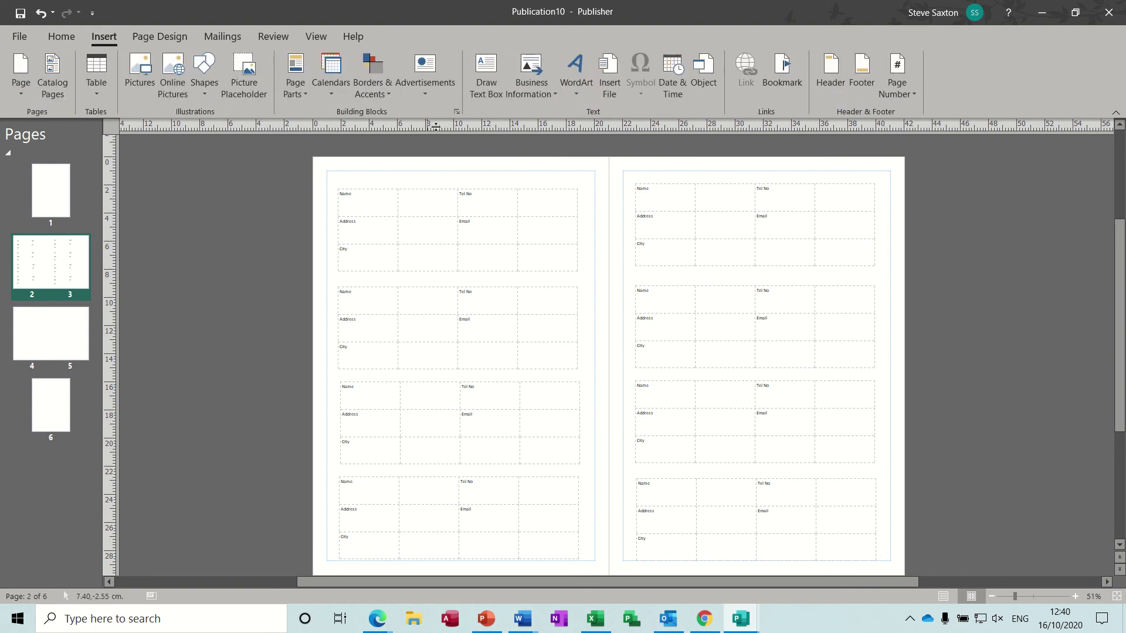
{"action": "left_click", "coordinate": [577, 68]}
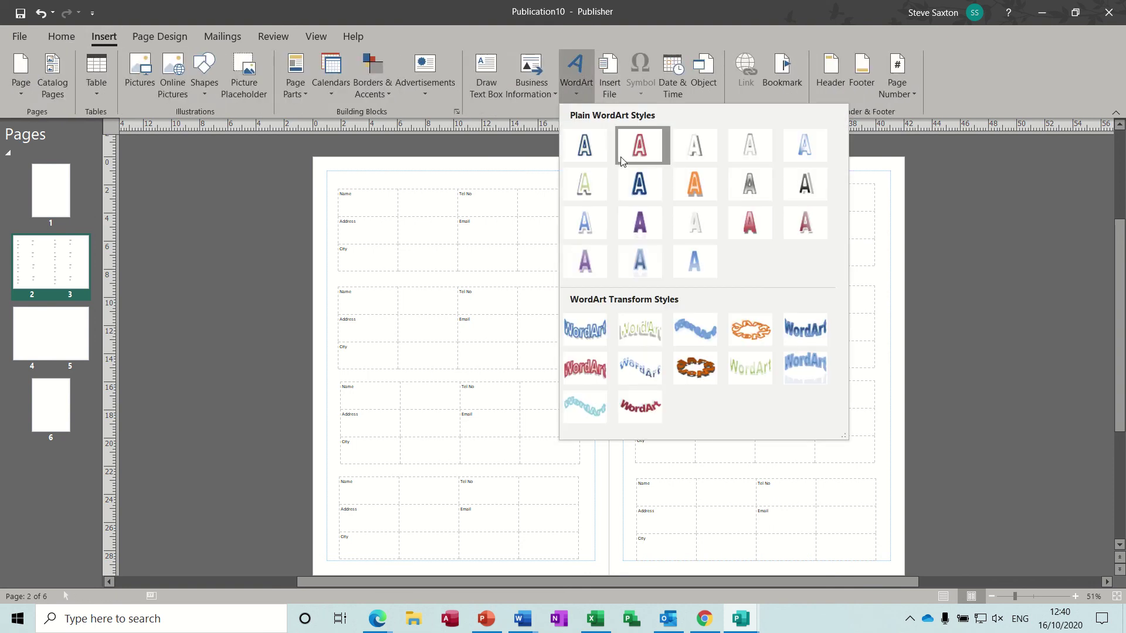
{"action": "left_click", "coordinate": [638, 186]}
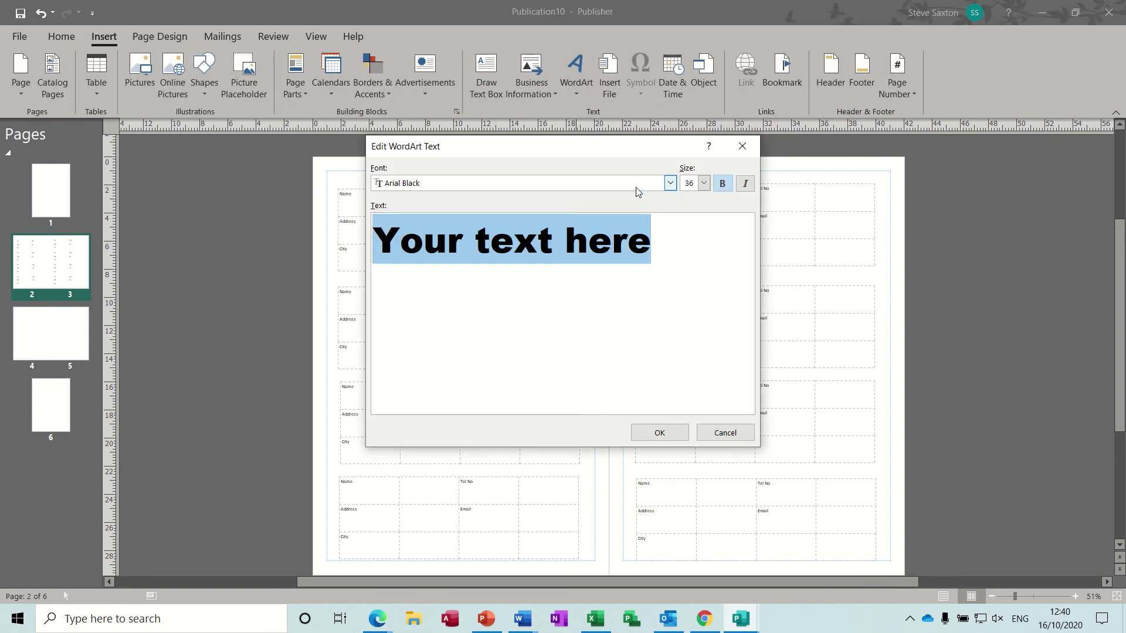
{"action": "type", "text": "A"}
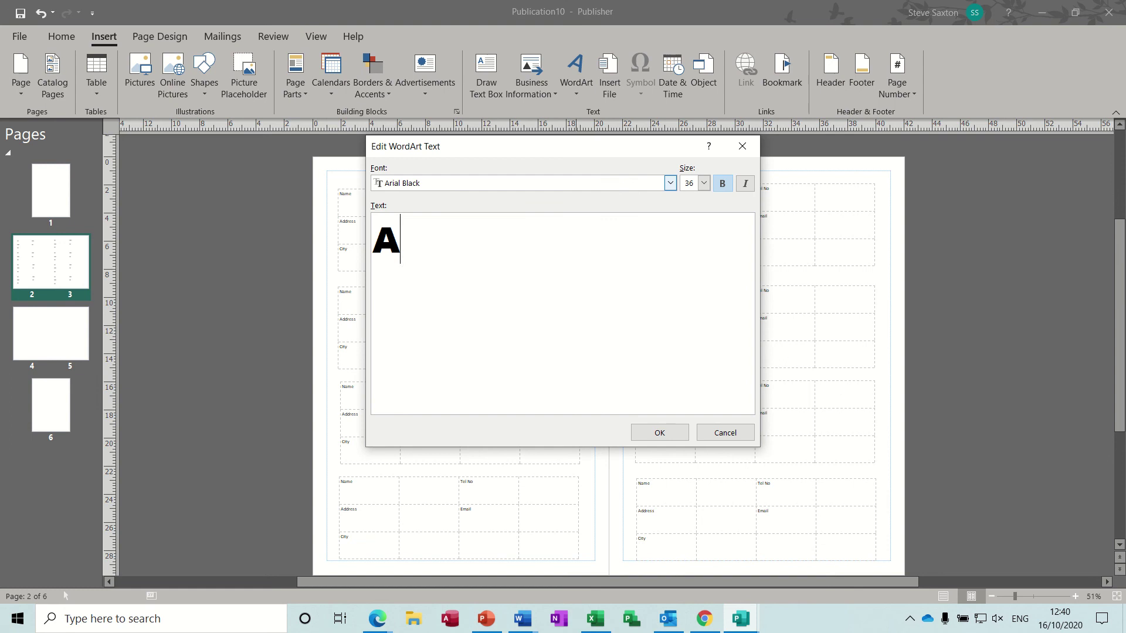
{"action": "left_click", "coordinate": [659, 432]}
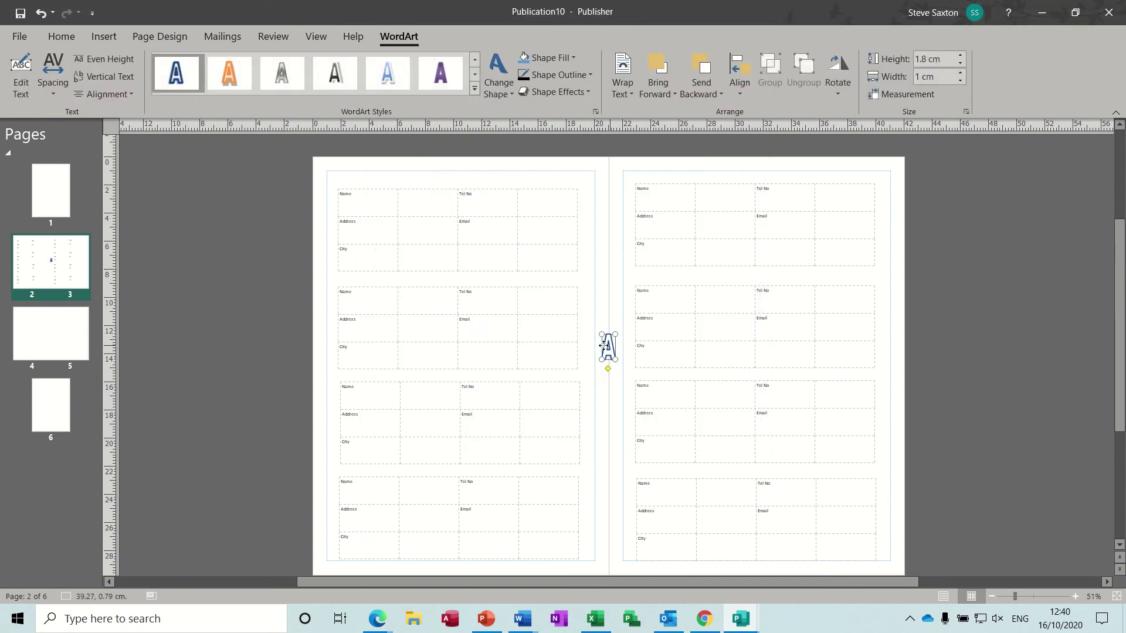
{"action": "left_click_drag", "start_coordinate": [604, 345], "coordinate": [186, 202]}
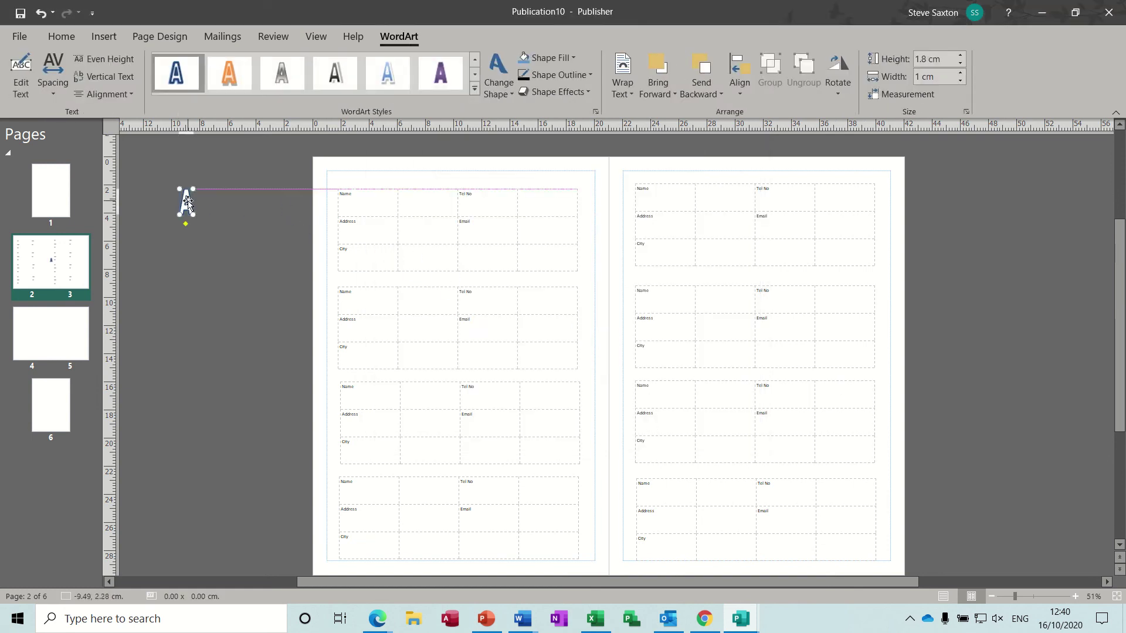
{"action": "left_click", "coordinate": [222, 208]}
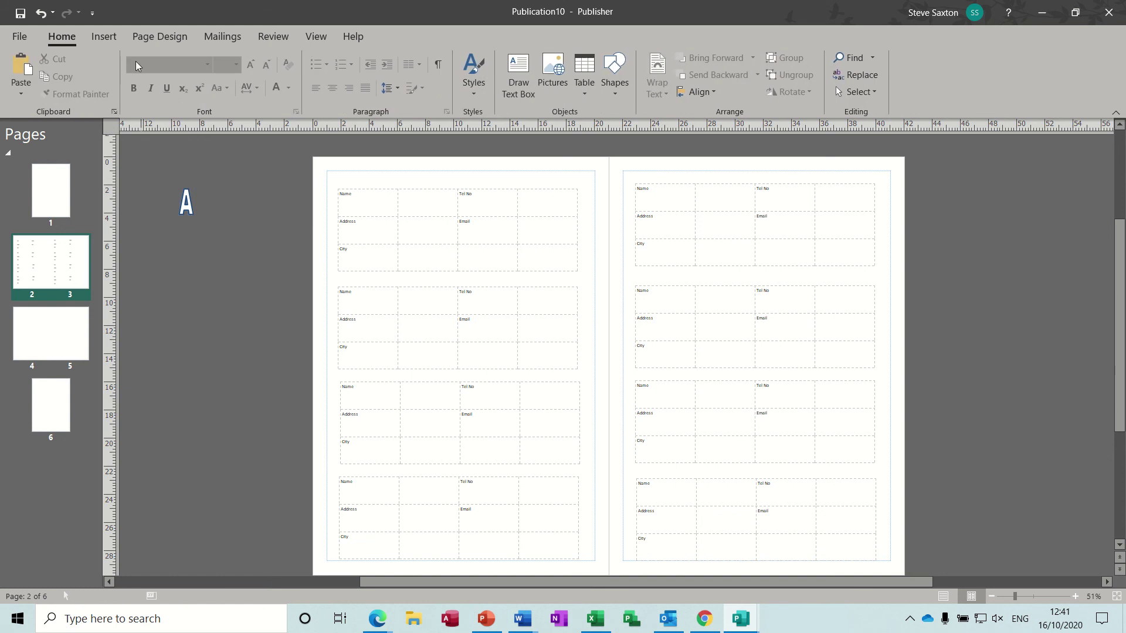
Insert a WordArt letter B in the same dark blue style and place it off the page at about -5.62, 5.34 cm.
{"action": "left_click", "coordinate": [103, 37]}
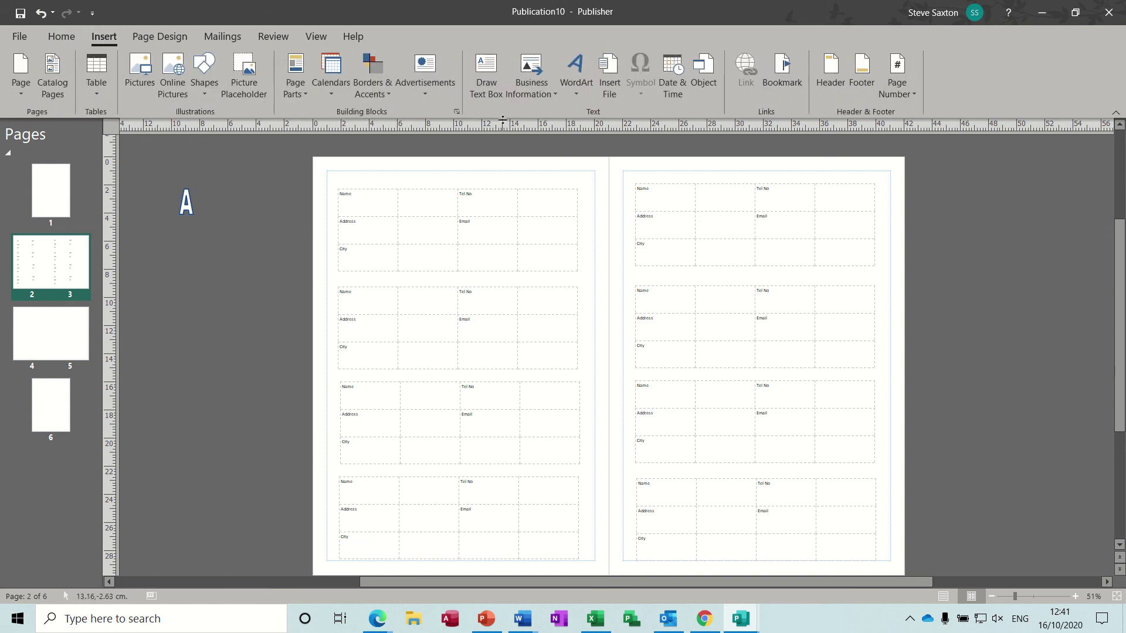
{"action": "left_click", "coordinate": [576, 75]}
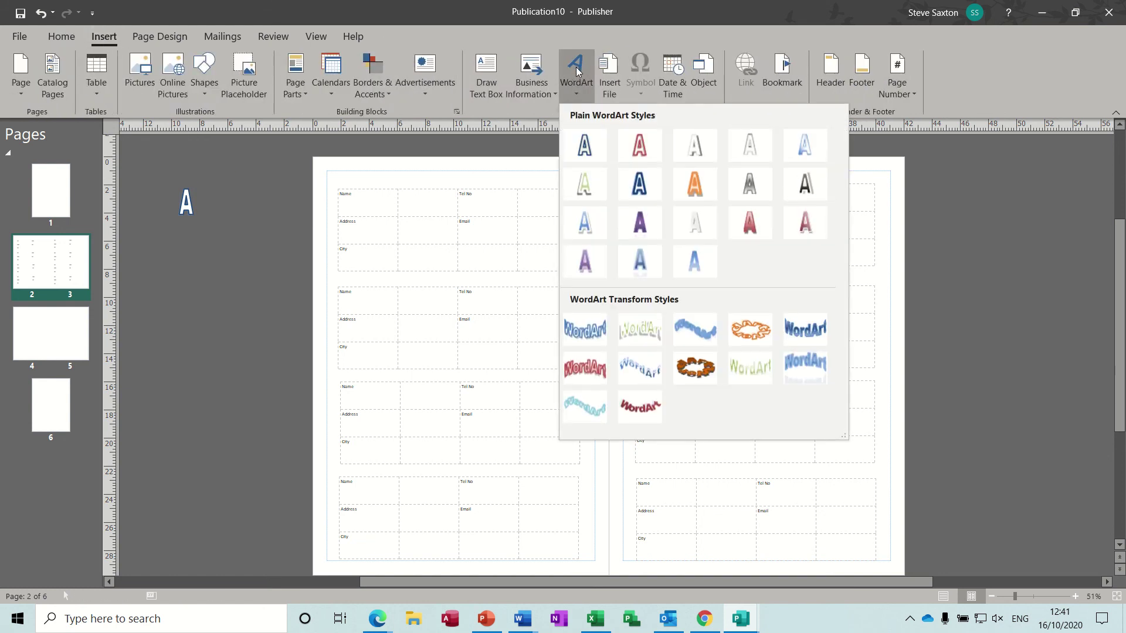
{"action": "left_click", "coordinate": [632, 176]}
{"action": "type", "text": "B"}
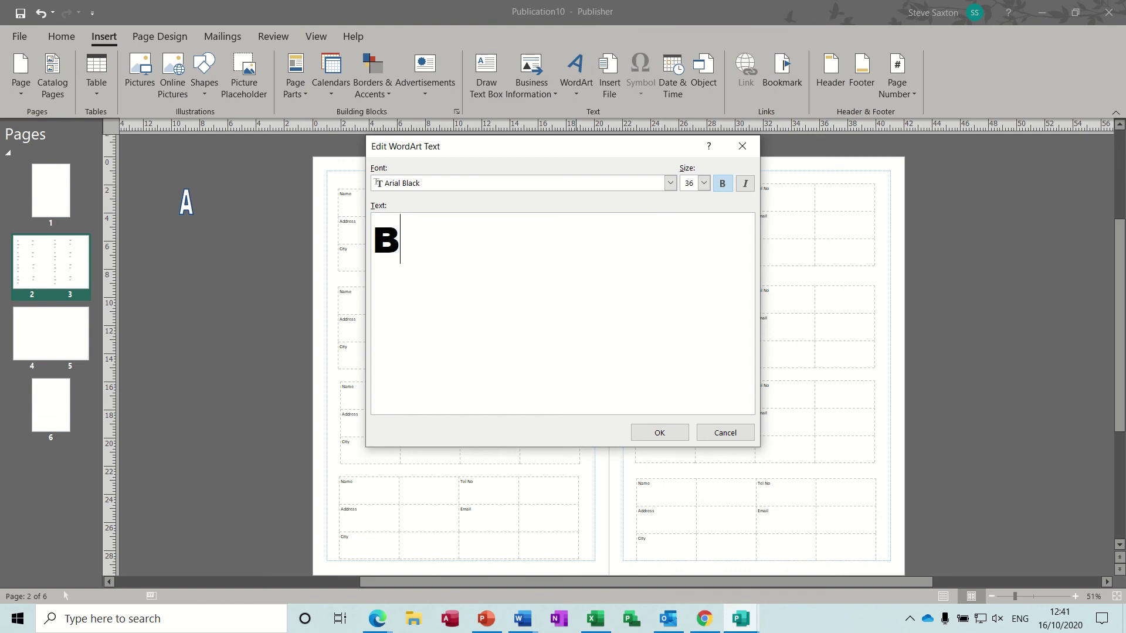
{"action": "left_click", "coordinate": [661, 432]}
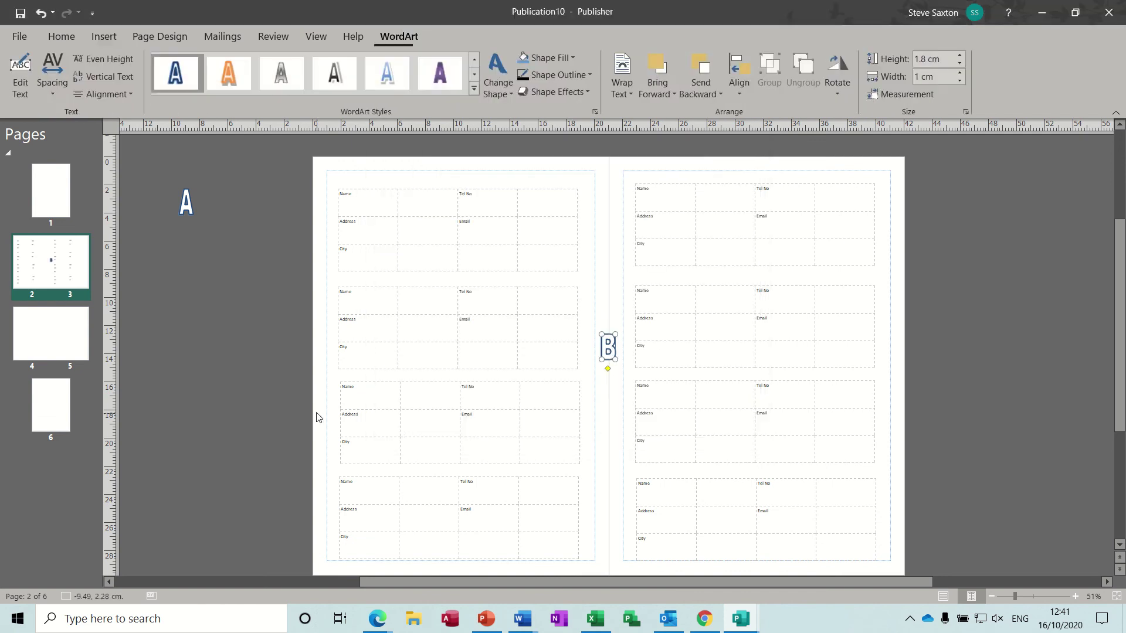
{"action": "left_click_drag", "start_coordinate": [608, 347], "coordinate": [240, 246]}
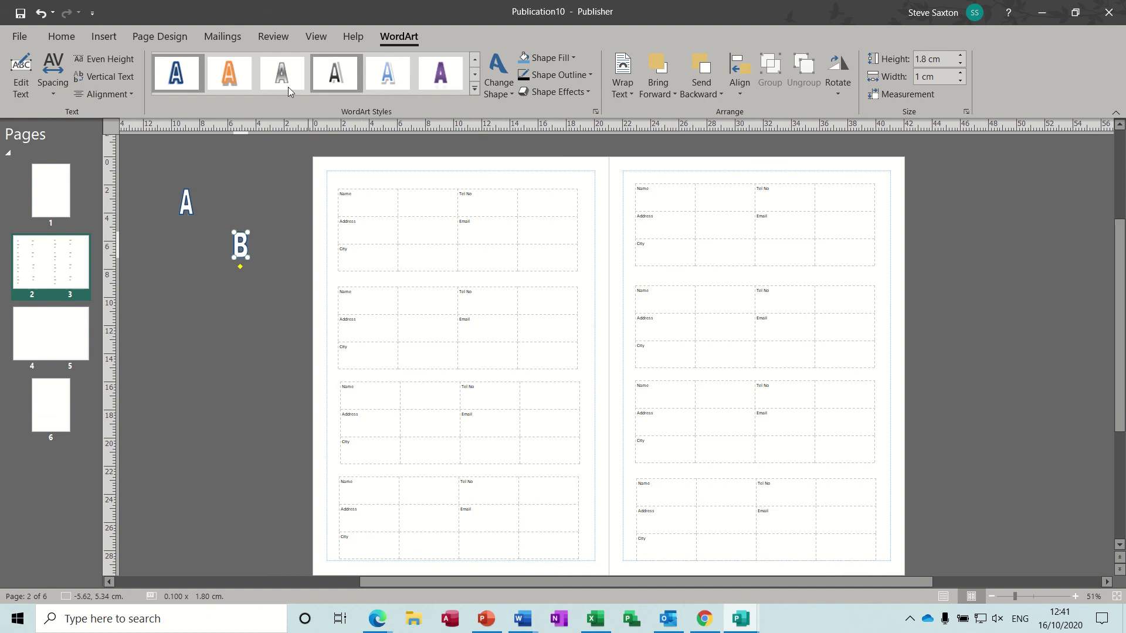
Insert a WordArt letter C in the plain dark blue outlined style and place it off the page at about -5.87, 9.23 cm.
{"action": "left_click", "coordinate": [101, 38]}
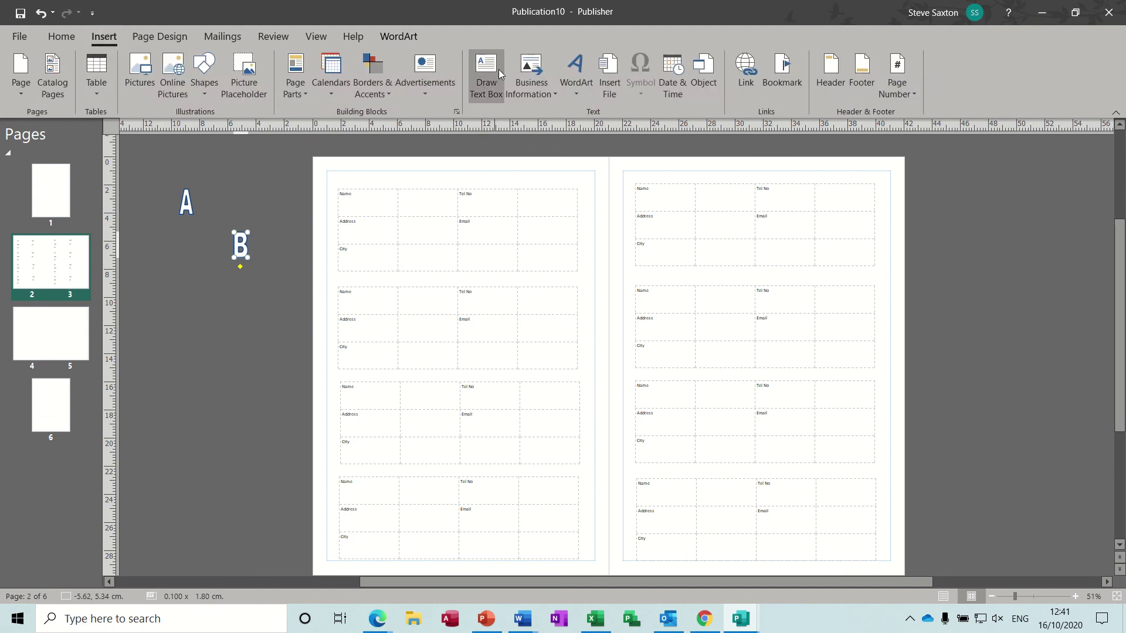
{"action": "left_click", "coordinate": [575, 71]}
{"action": "left_click", "coordinate": [638, 184]}
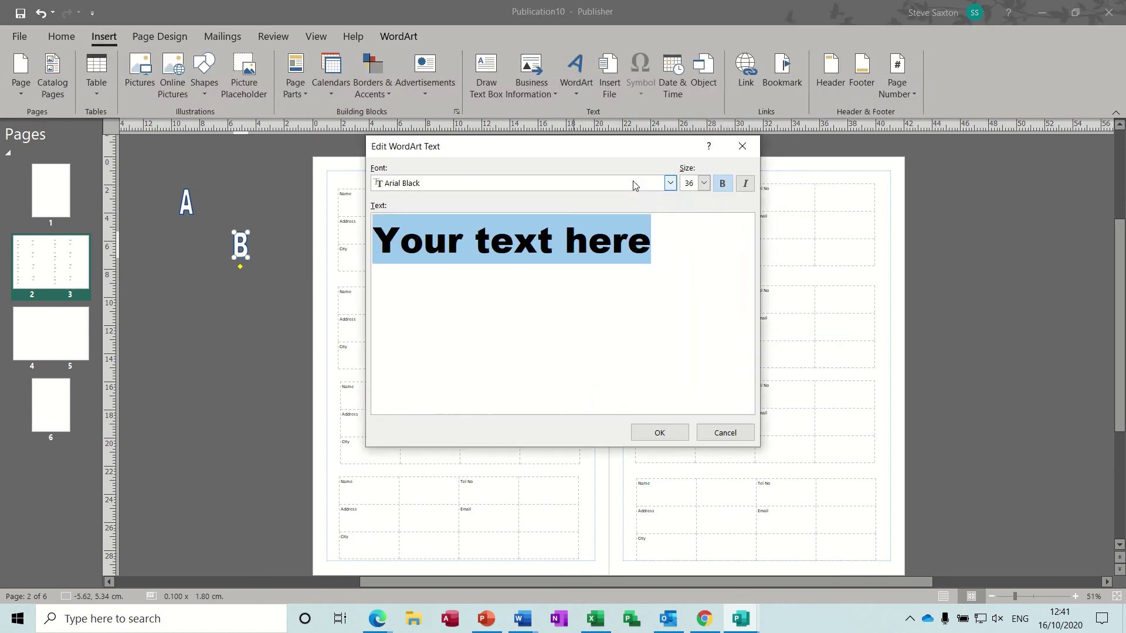
{"action": "type", "text": "C"}
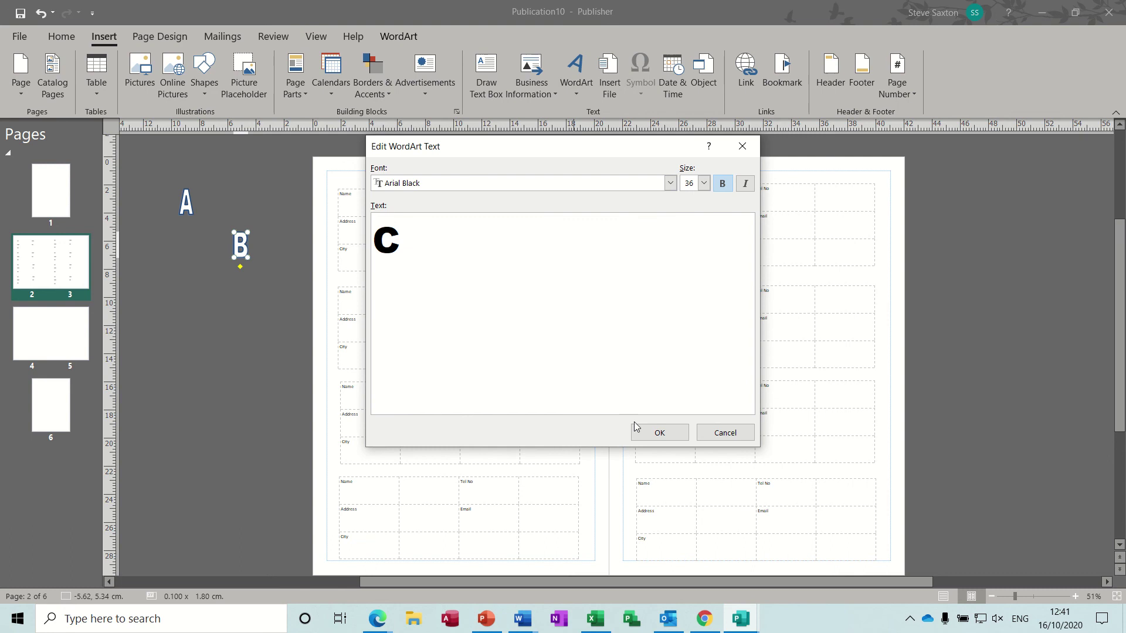
{"action": "left_click", "coordinate": [652, 432]}
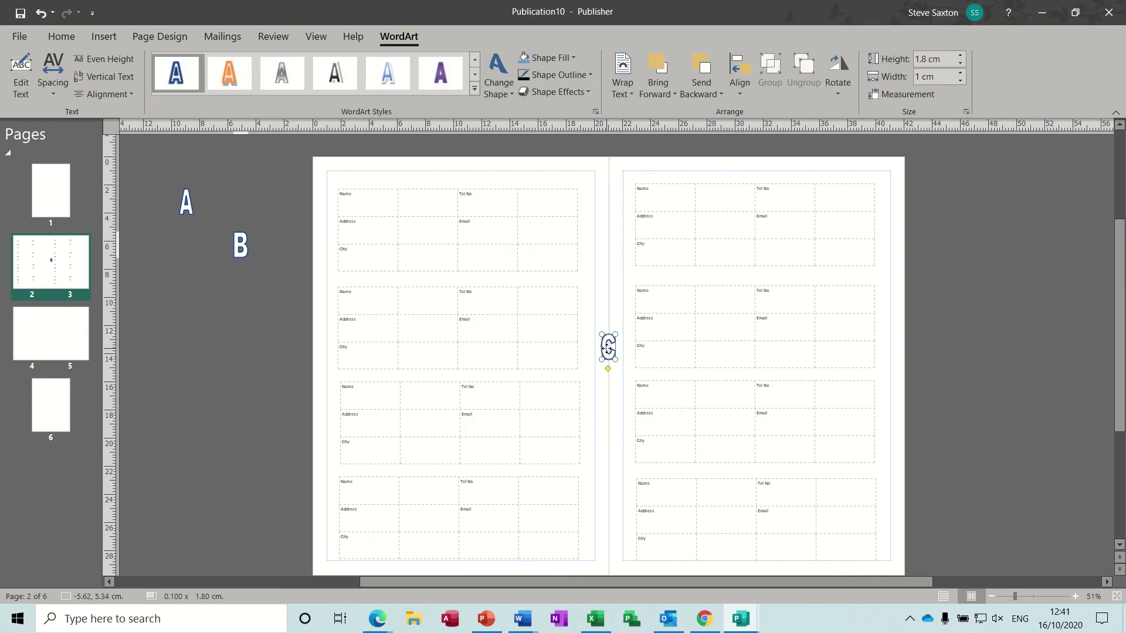
{"action": "left_click_drag", "start_coordinate": [607, 348], "coordinate": [237, 303]}
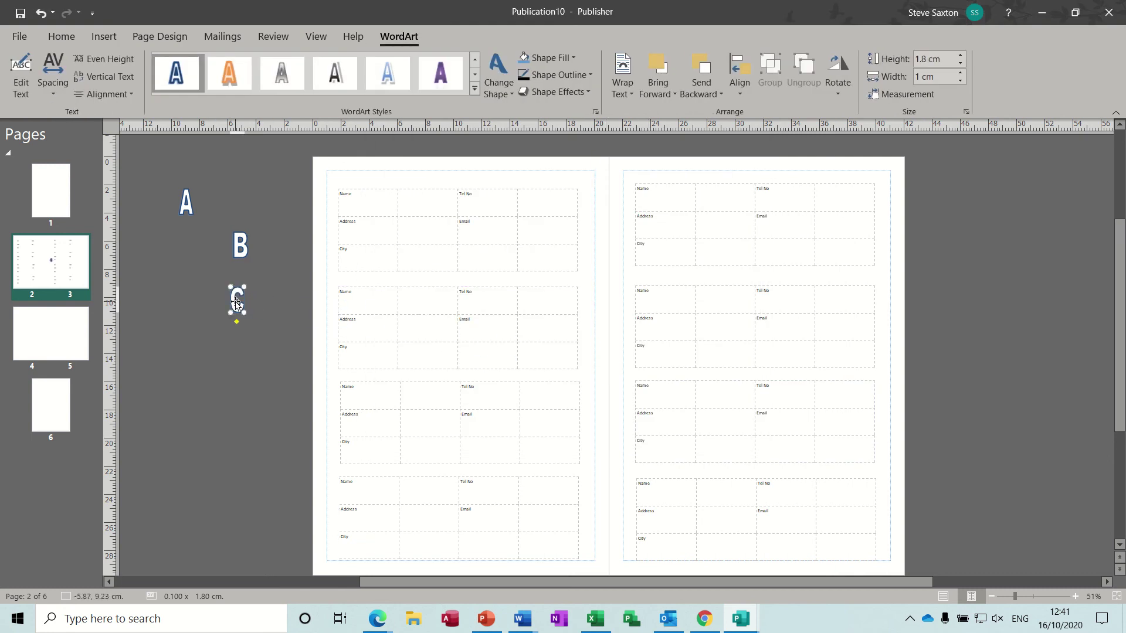
Save the uppermost table on page 2 as a building block titled My Table in the Page Parts gallery, General category.
{"action": "left_click", "coordinate": [423, 191]}
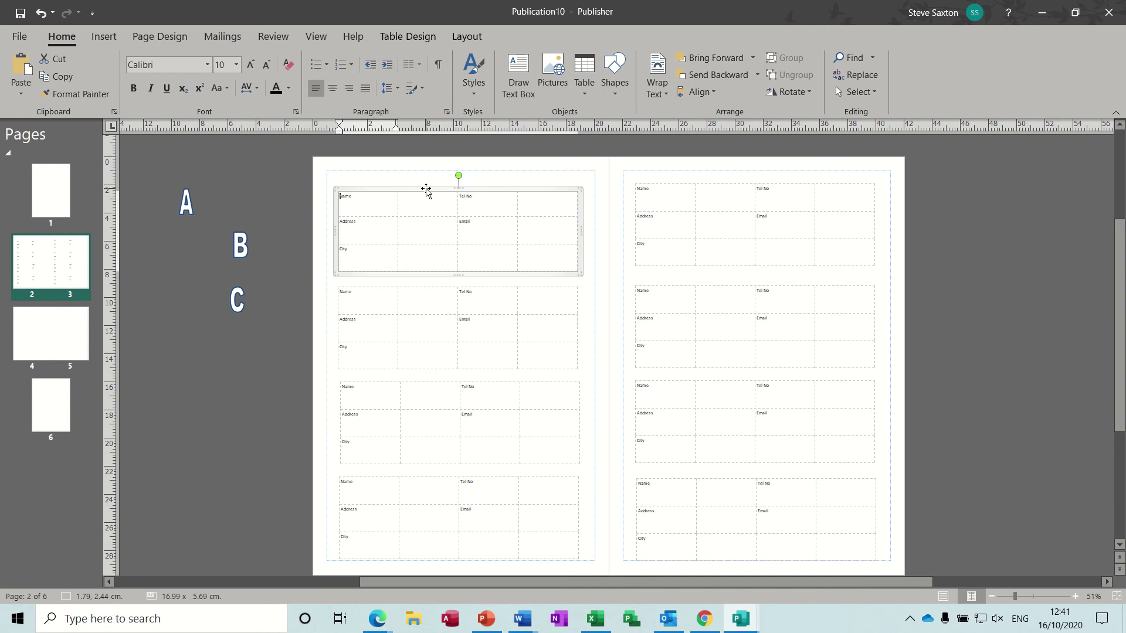
{"action": "right_click", "coordinate": [426, 191]}
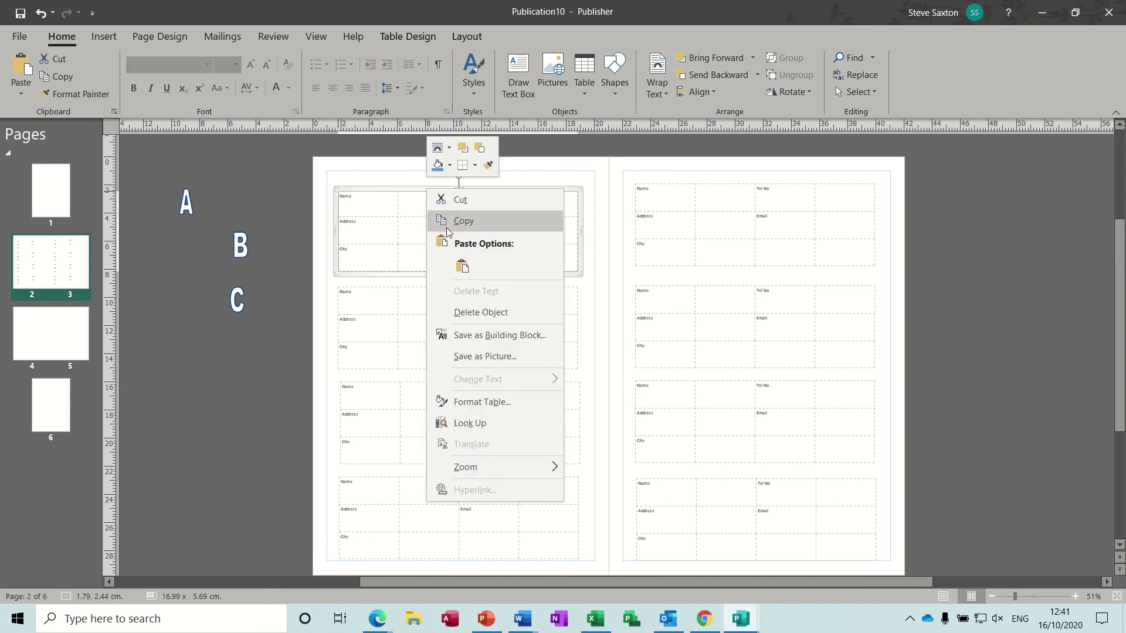
{"action": "left_click", "coordinate": [476, 336]}
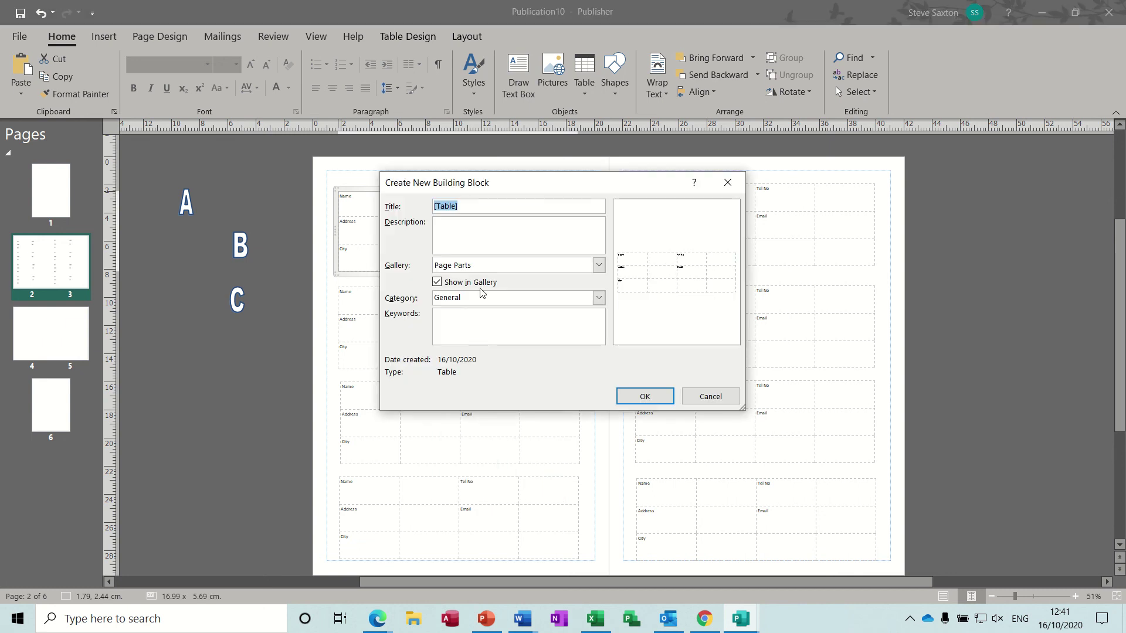
{"action": "left_click", "coordinate": [472, 211]}
{"action": "double_click", "coordinate": [482, 211]}
{"action": "type", "text": "My"}
{"action": "left_click", "coordinate": [598, 299]}
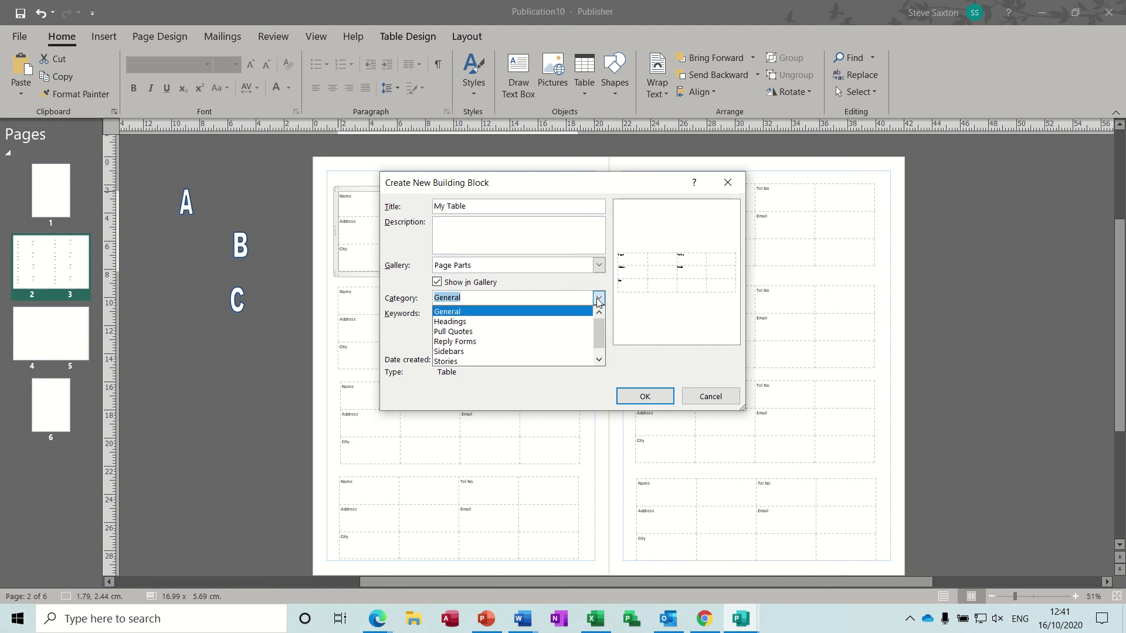
{"action": "left_click", "coordinate": [598, 300]}
{"action": "left_click", "coordinate": [645, 396]}
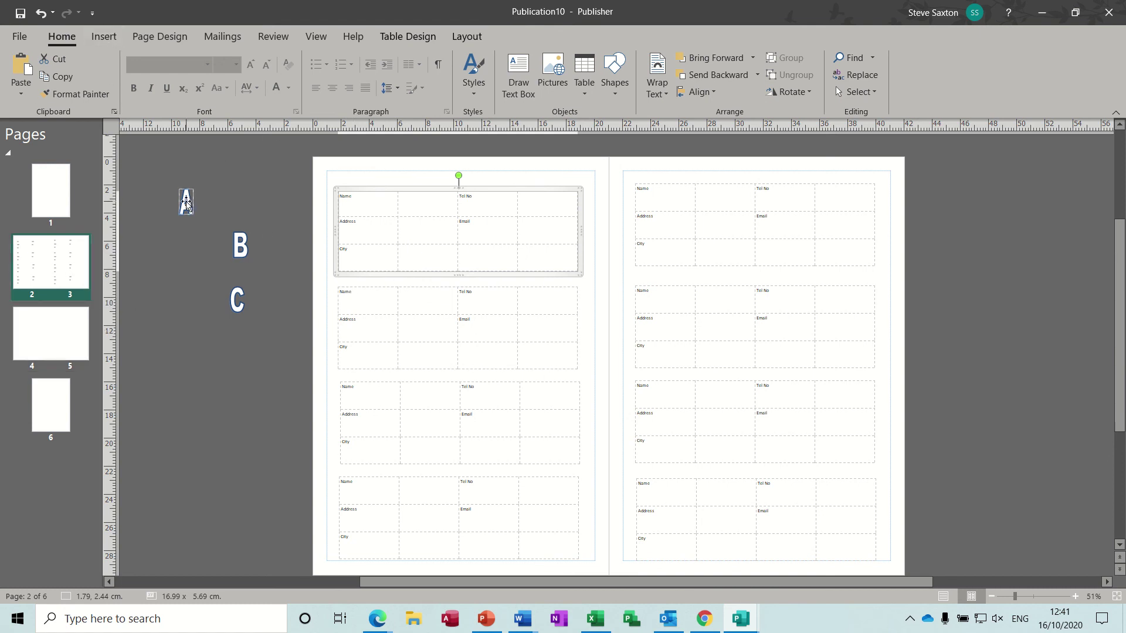
Move the letter A to the upper outer corner of page 3, about 40.50, 0.70 cm, and insert a duplicate of both pages.
{"action": "left_click_drag", "start_coordinate": [194, 206], "coordinate": [889, 180]}
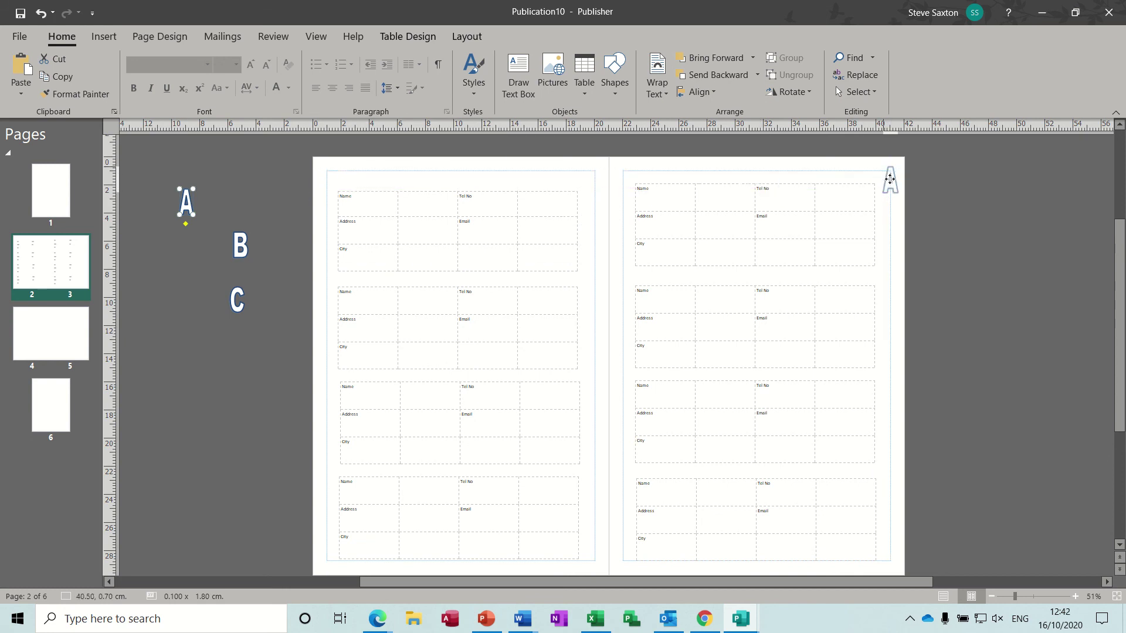
{"action": "left_click", "coordinate": [281, 193]}
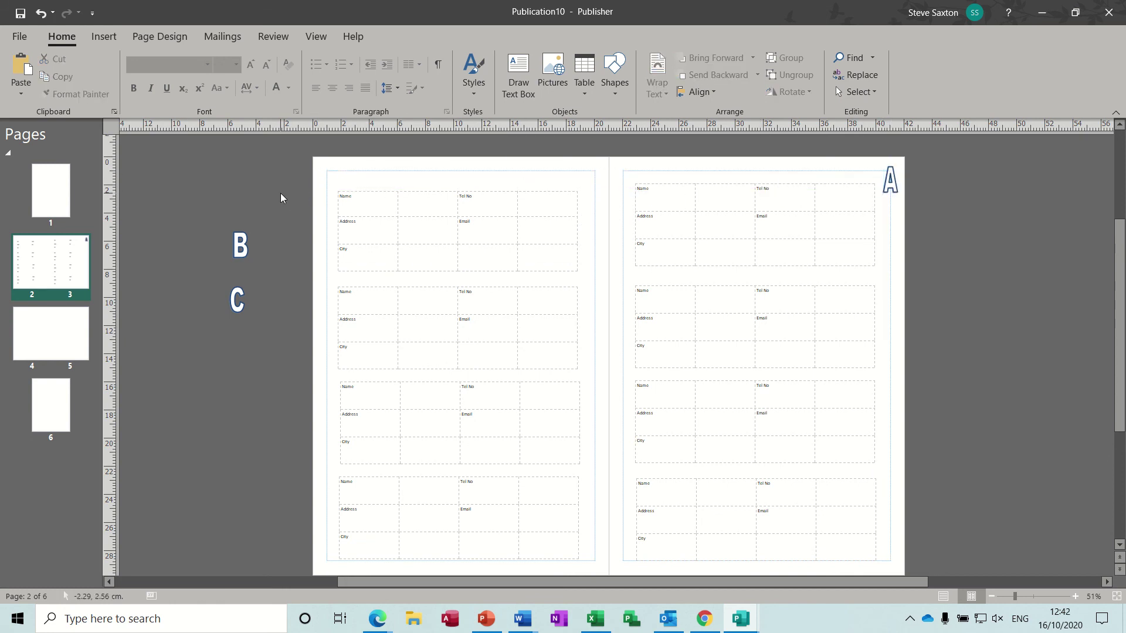
{"action": "left_click", "coordinate": [103, 36]}
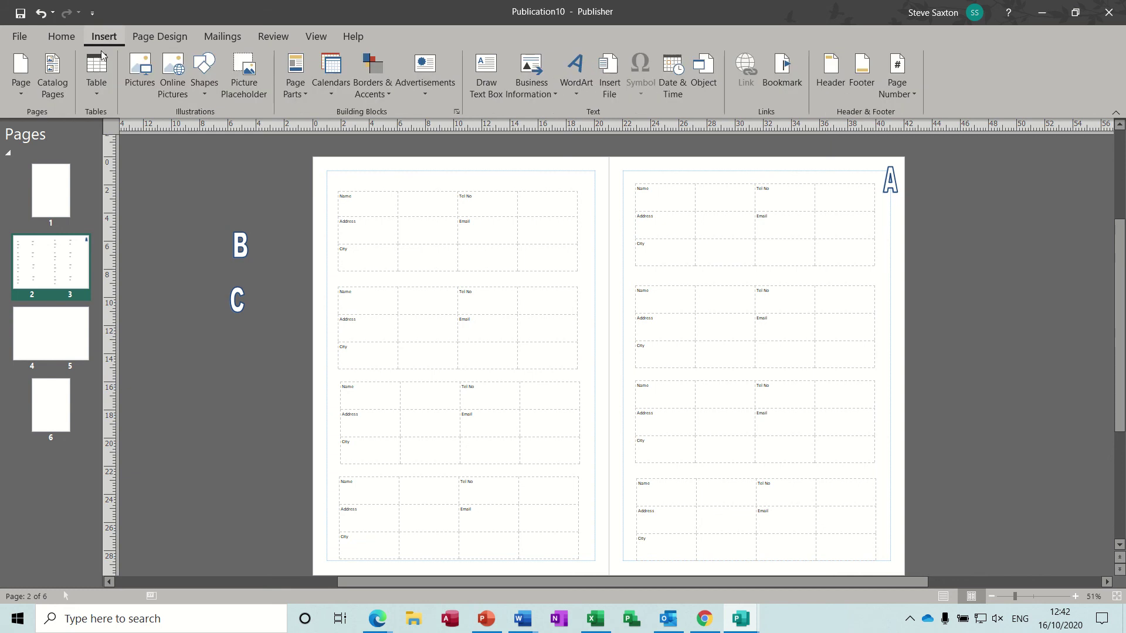
{"action": "left_click", "coordinate": [16, 97]}
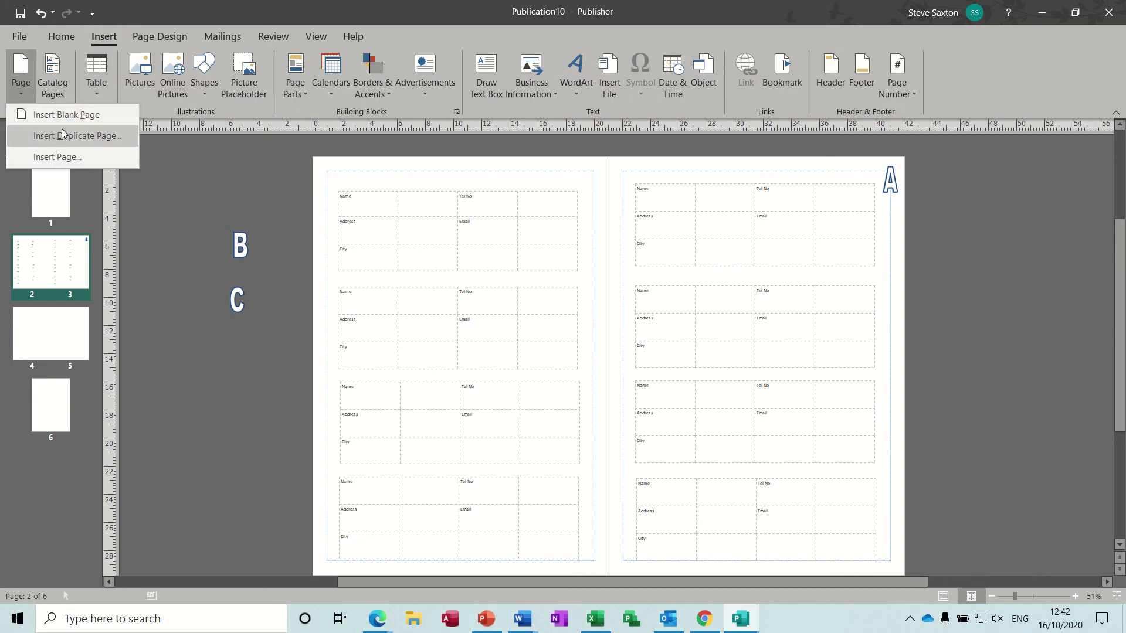
{"action": "left_click", "coordinate": [91, 136]}
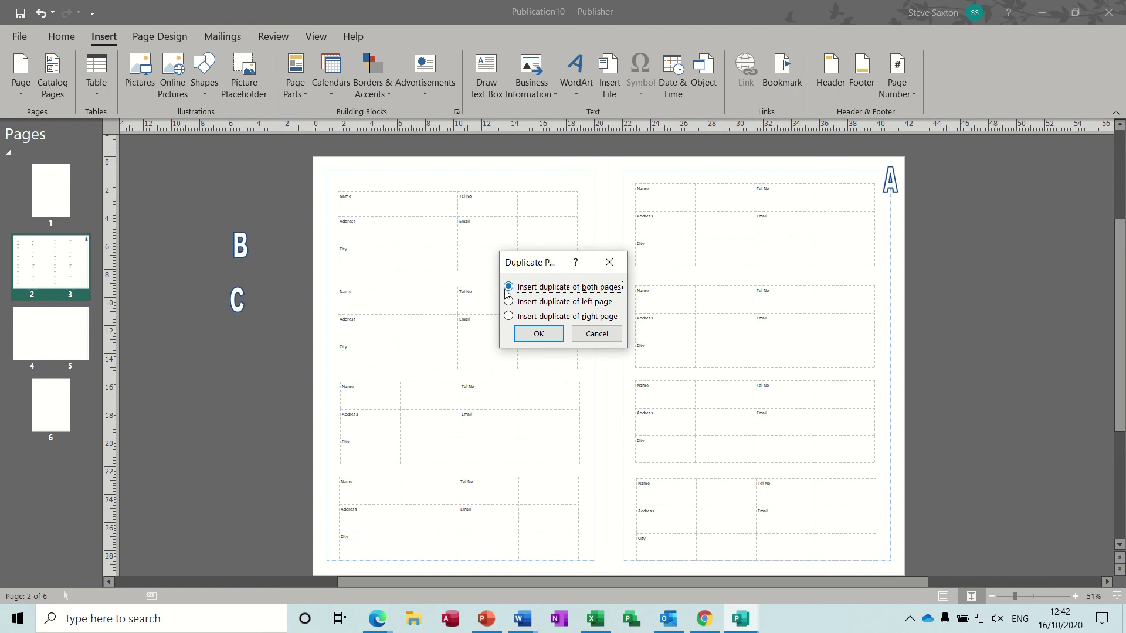
{"action": "left_click", "coordinate": [538, 334]}
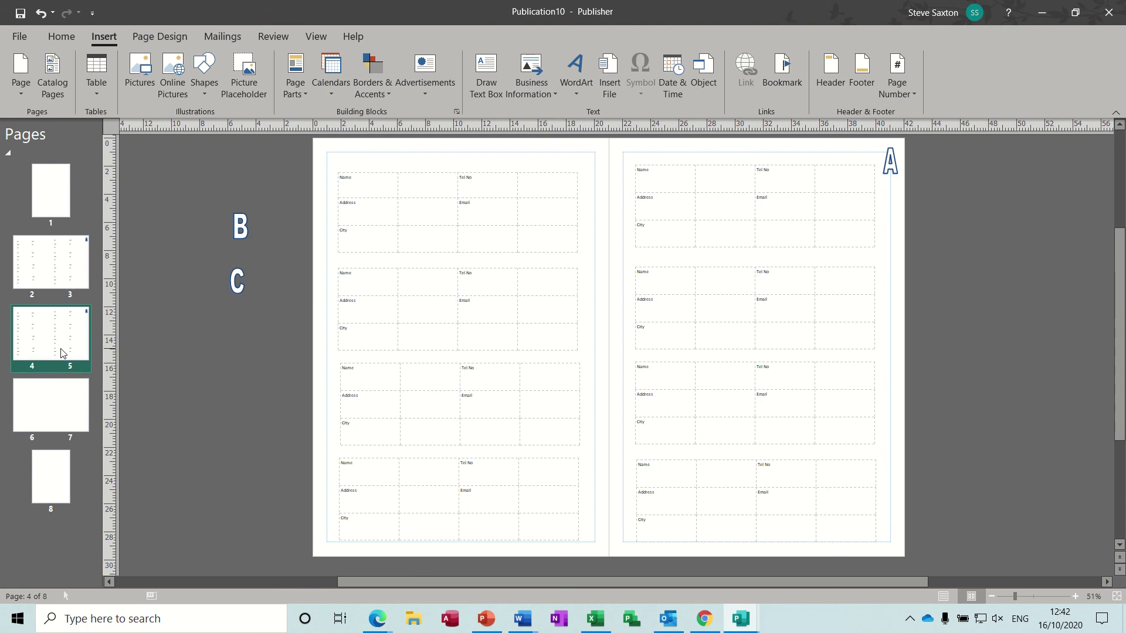
On the duplicated spread, delete the letter A from page 5 and move the off-page letter B into that upper outer corner.
{"action": "left_click", "coordinate": [60, 270]}
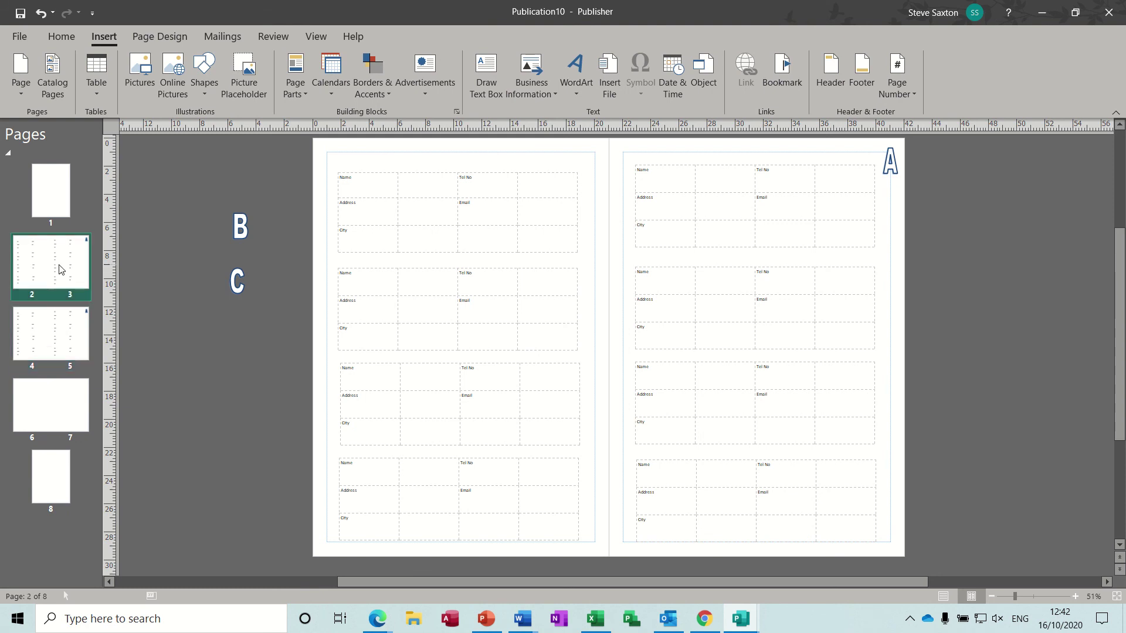
{"action": "left_click", "coordinate": [63, 329]}
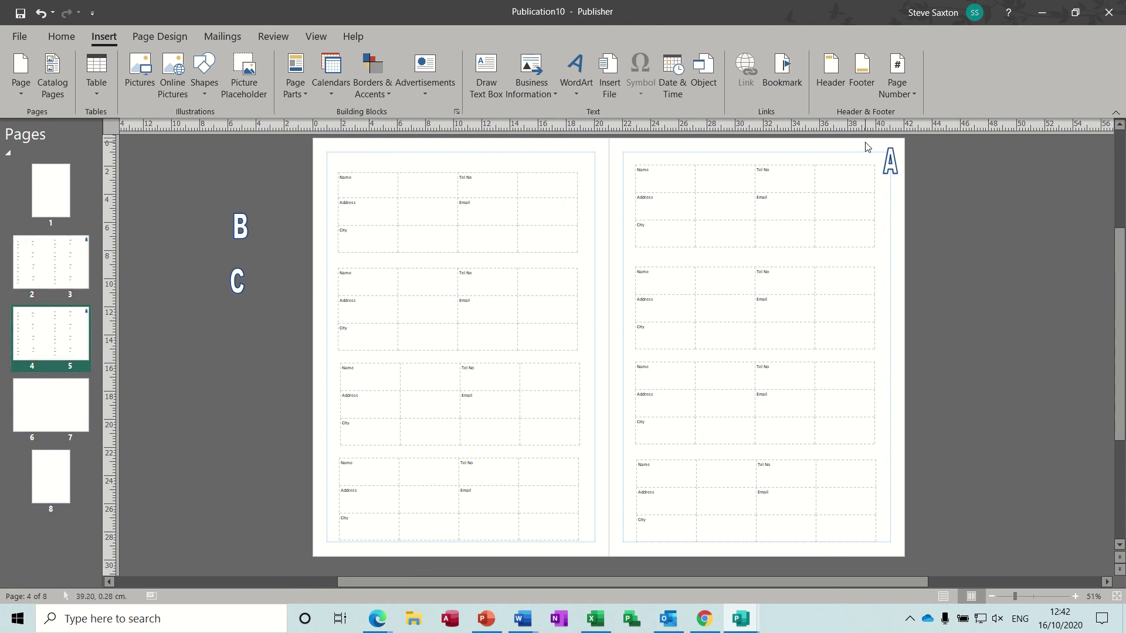
{"action": "left_click", "coordinate": [889, 162]}
{"action": "key", "text": "Delete"}
{"action": "left_click_drag", "start_coordinate": [241, 229], "coordinate": [889, 167]}
{"action": "left_click", "coordinate": [210, 211]}
Enter the contact's surname beside Name in the uppermost table on page 2.
{"action": "left_click", "coordinate": [69, 392]}
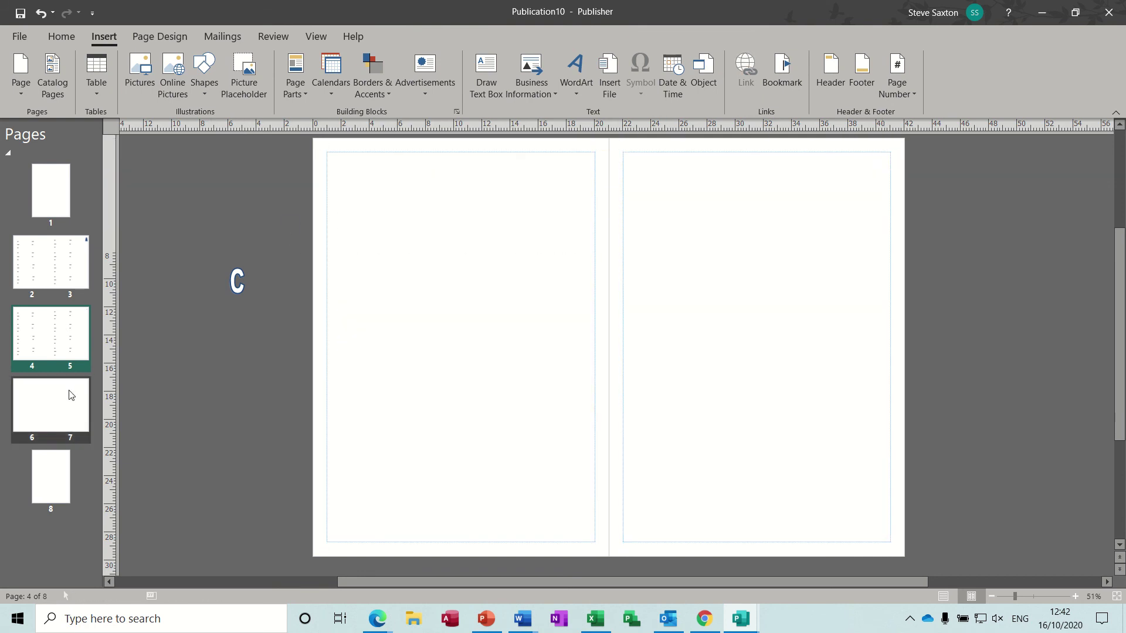
{"action": "left_click", "coordinate": [55, 276]}
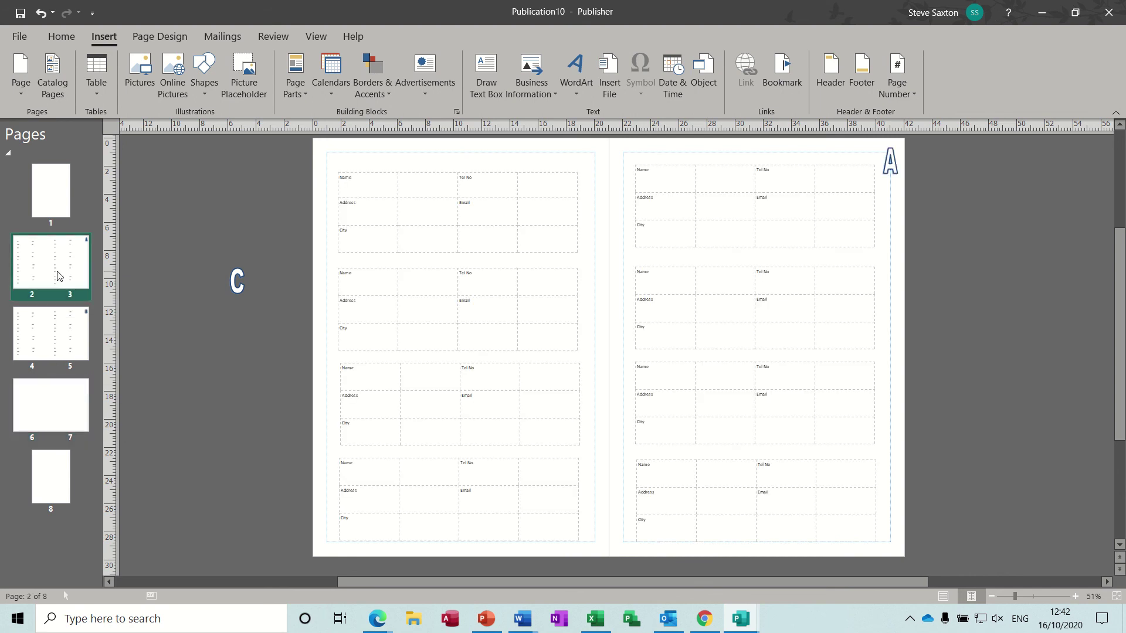
{"action": "left_click", "coordinate": [408, 188]}
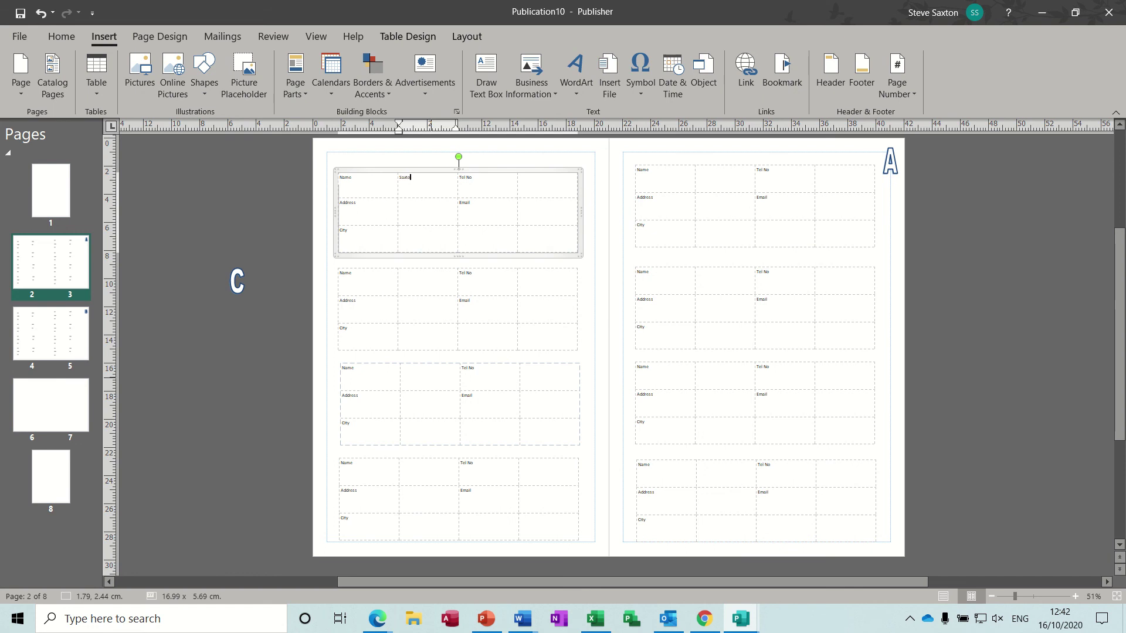
From the pages 4–5 spread, search the publication for the contact's surname.
{"action": "left_click", "coordinate": [49, 342]}
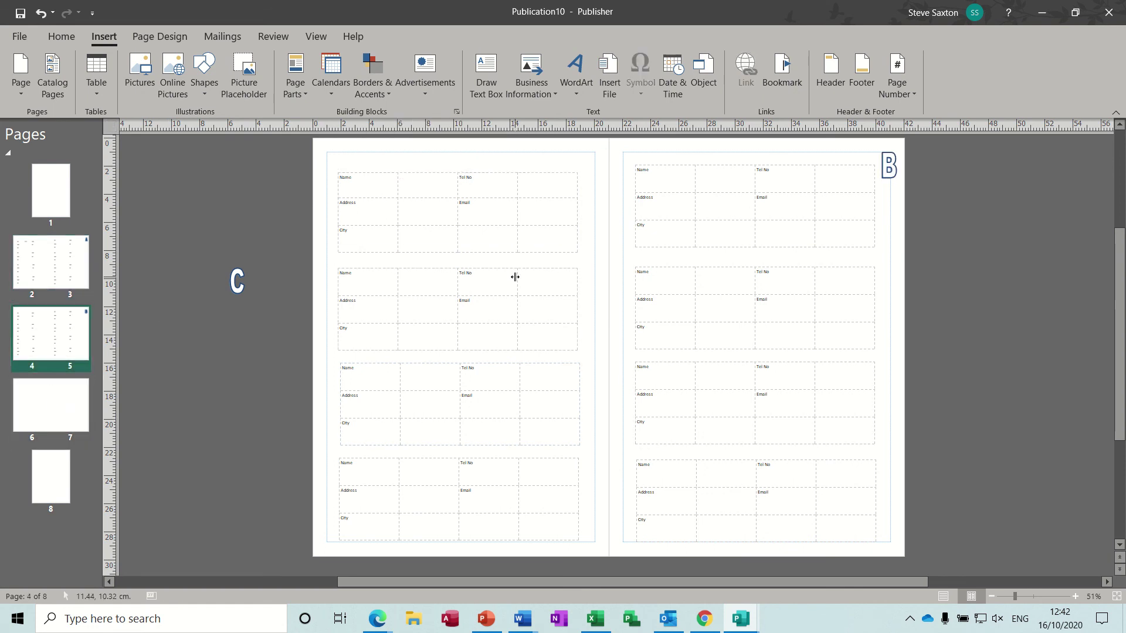
{"action": "left_click", "coordinate": [66, 37]}
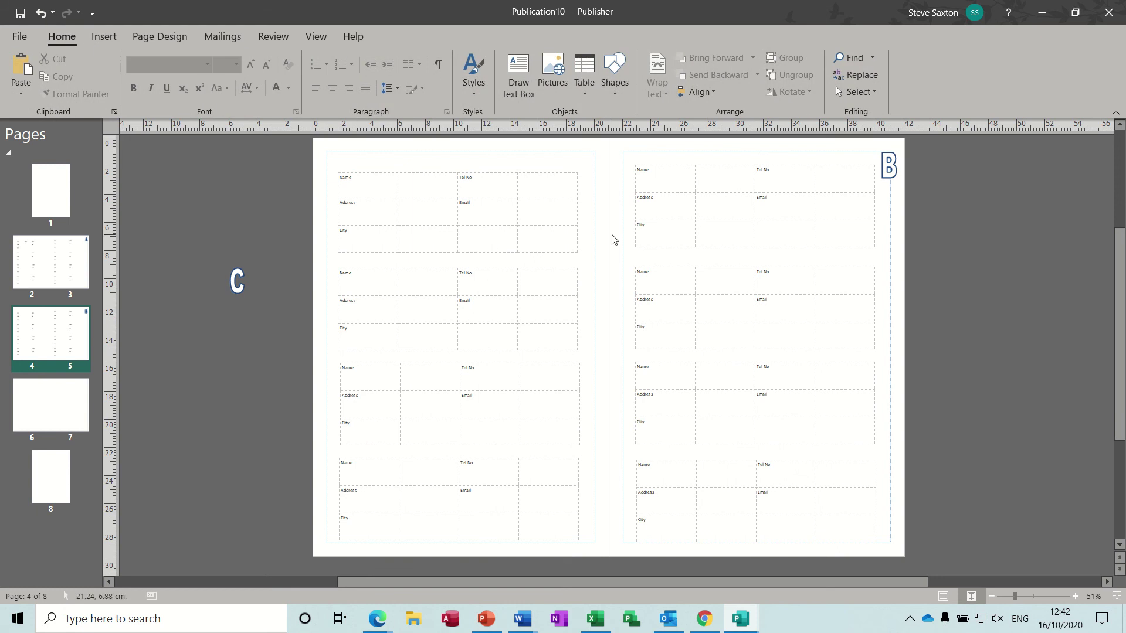
{"action": "left_click", "coordinate": [847, 58]}
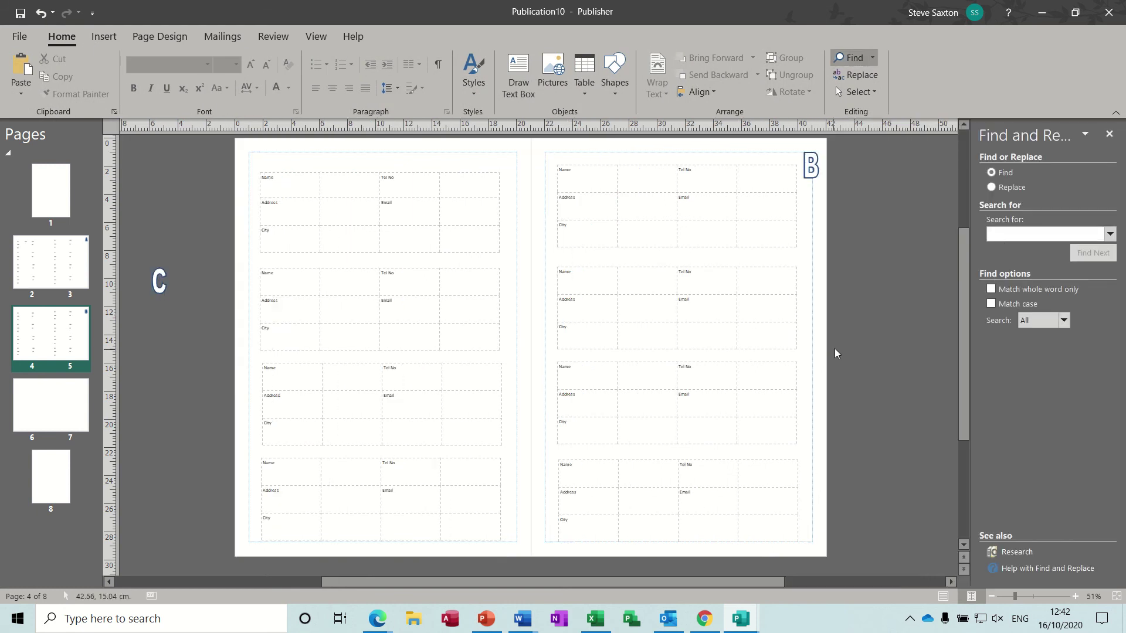
{"action": "type", "text": "Saxton"}
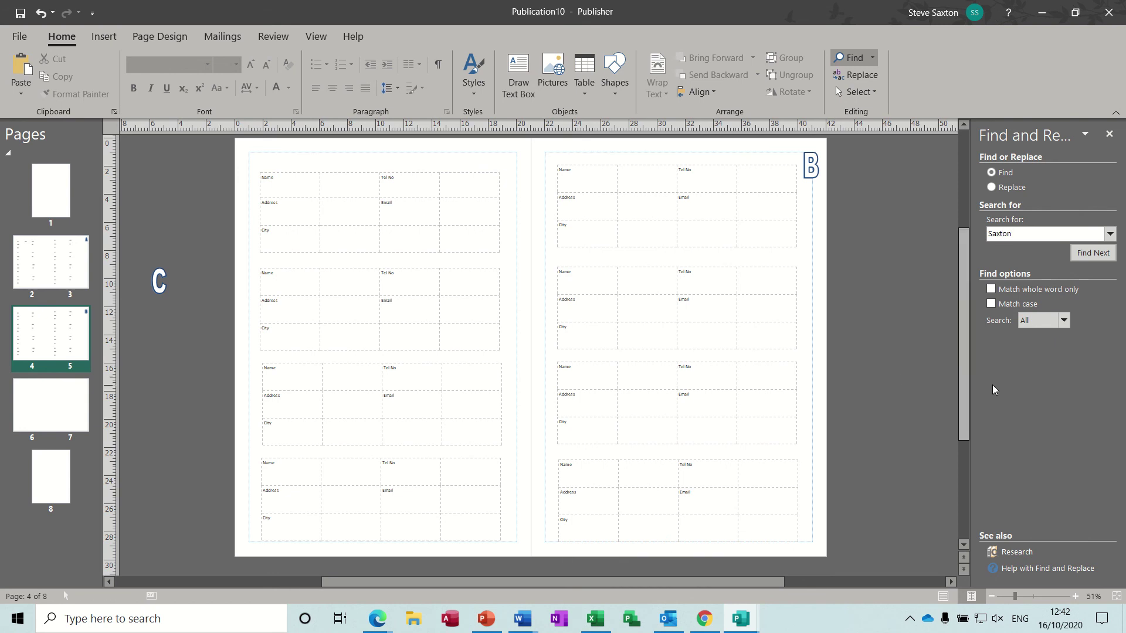
{"action": "left_click", "coordinate": [1091, 253]}
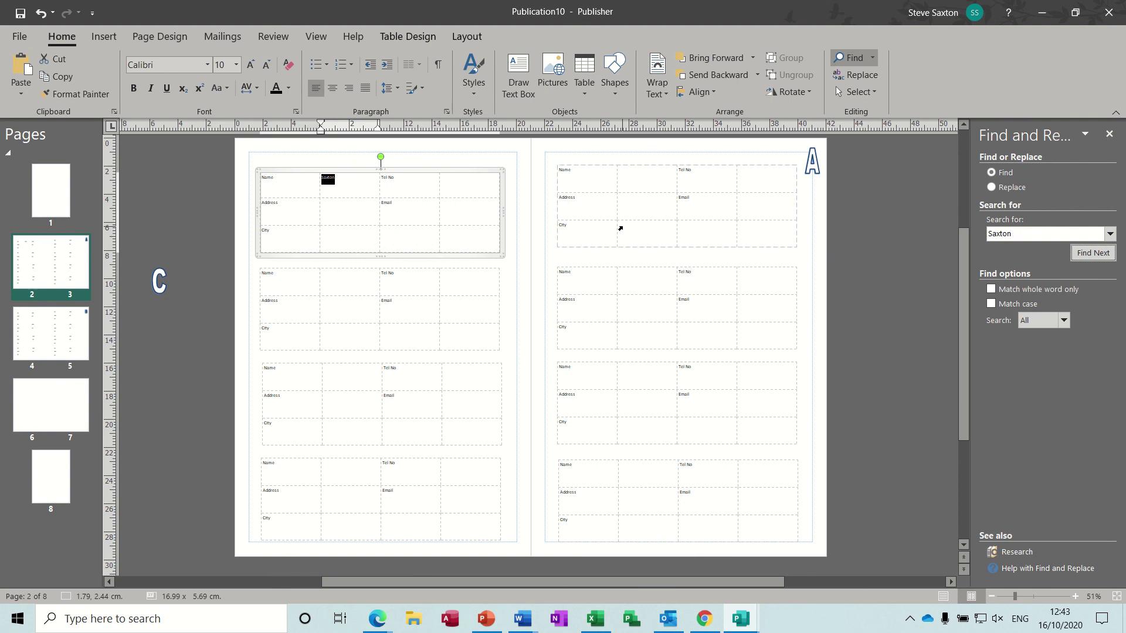
{"action": "left_click", "coordinate": [510, 283]}
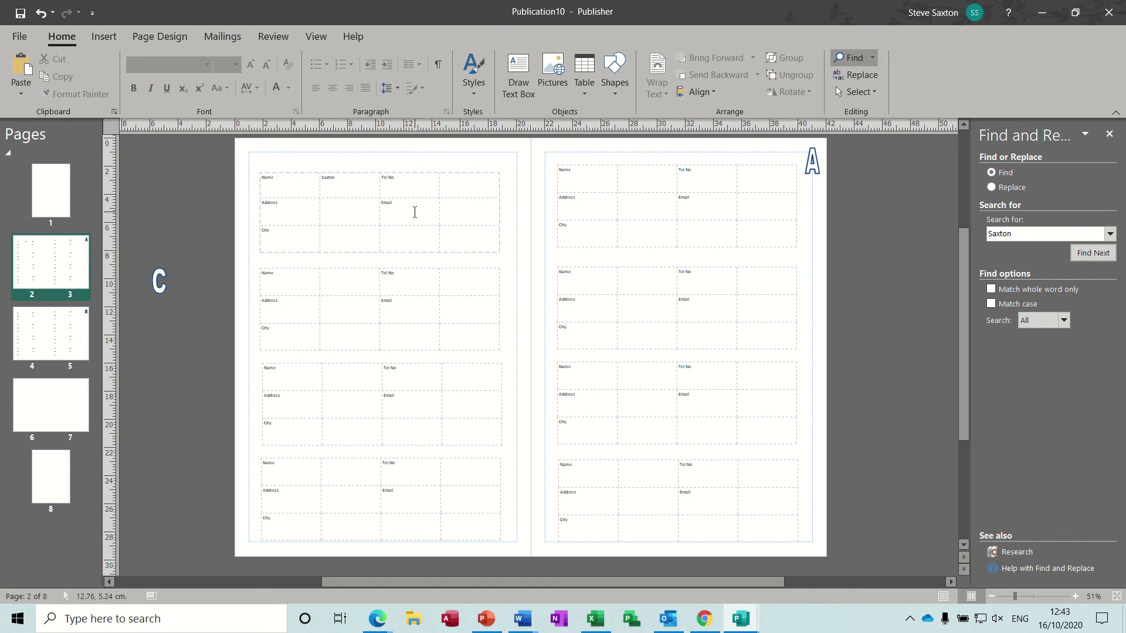
{"action": "left_click", "coordinate": [353, 220]}
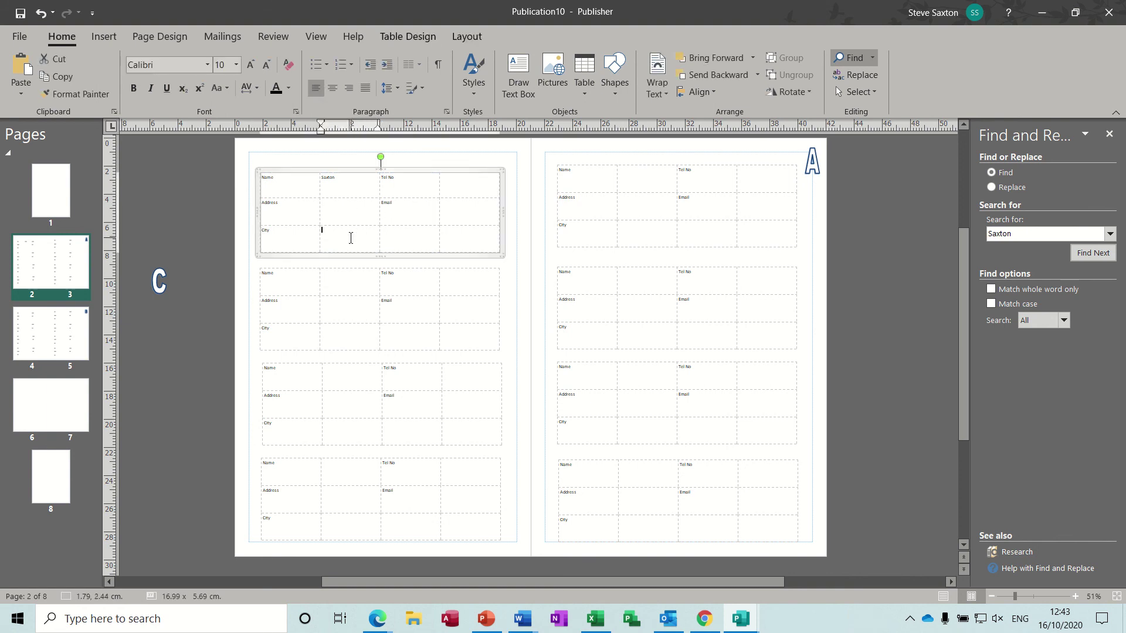
{"action": "left_click", "coordinate": [346, 290]}
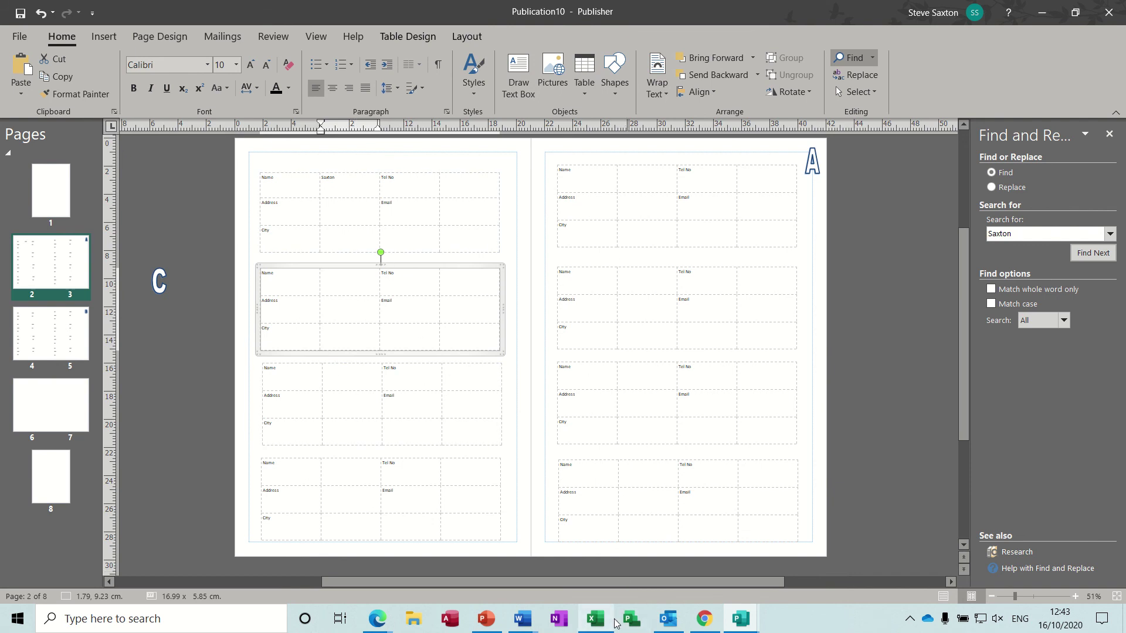
Switch to Publication2 and examine its first contact table's ZIP, County and Phone fields on page 4, plus the neighbouring spreads.
{"action": "mouse_move", "coordinate": [753, 625]}
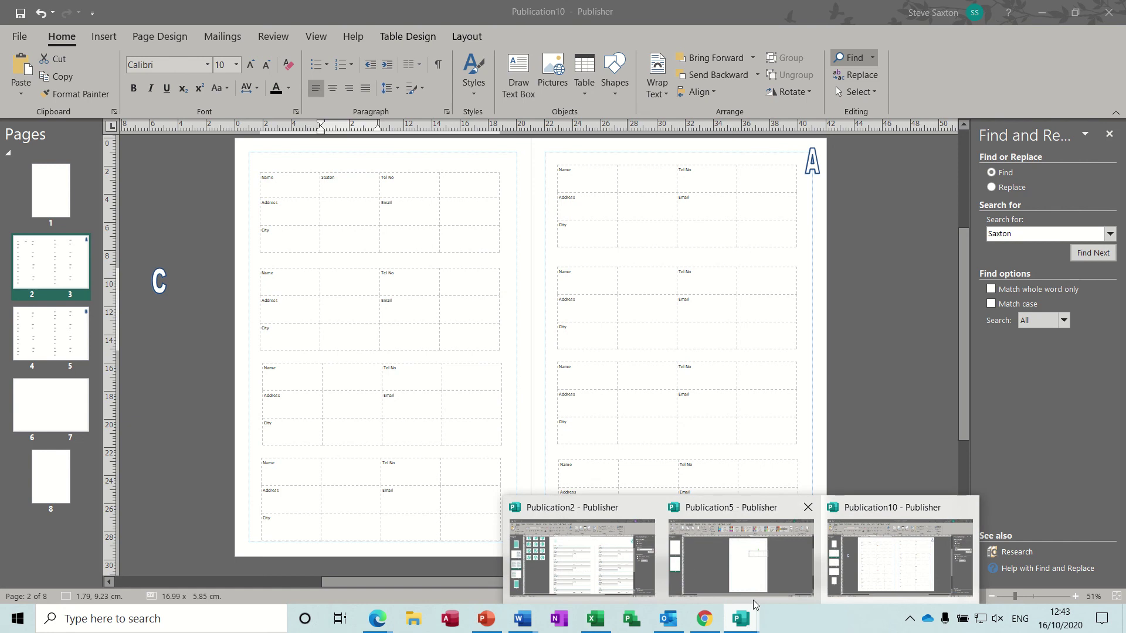
{"action": "left_click", "coordinate": [626, 562]}
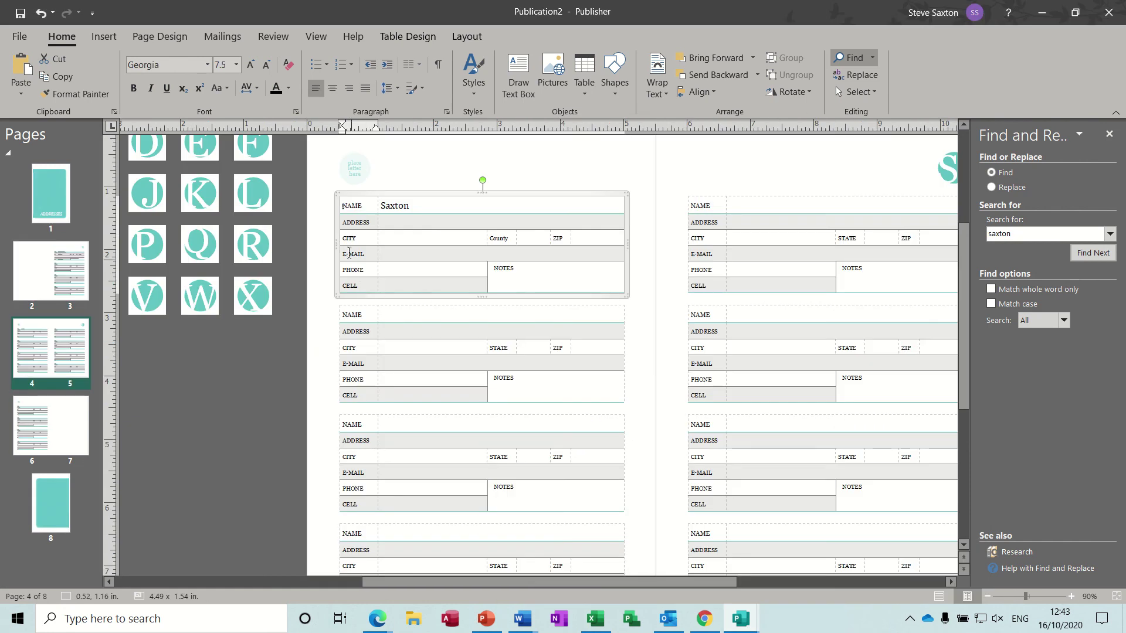
{"action": "double_click", "coordinate": [561, 238]}
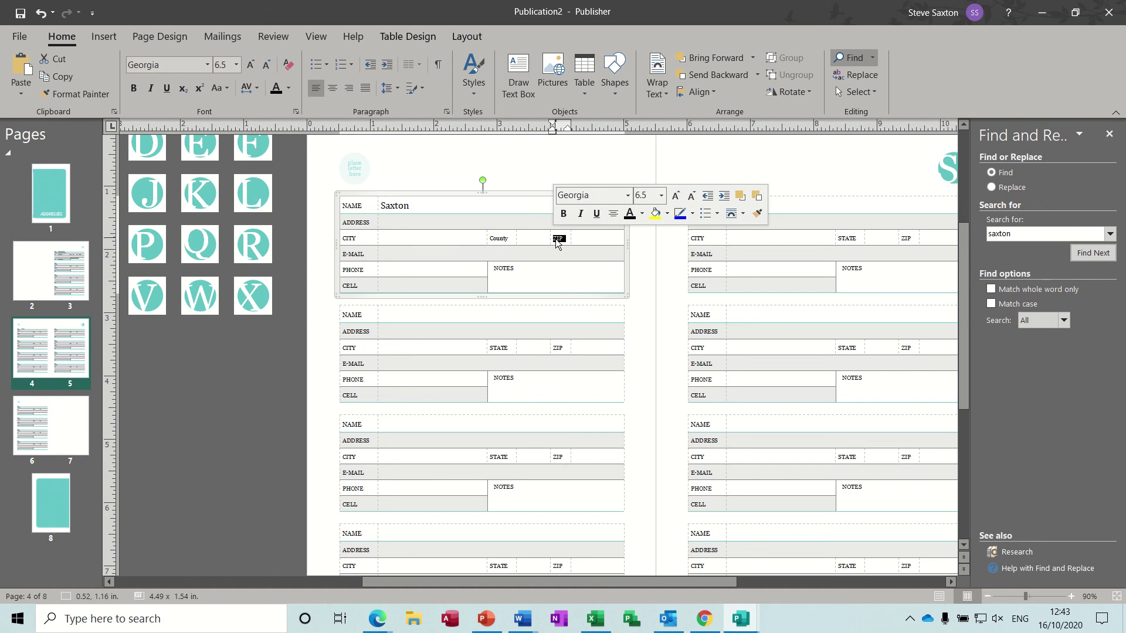
{"action": "double_click", "coordinate": [499, 239]}
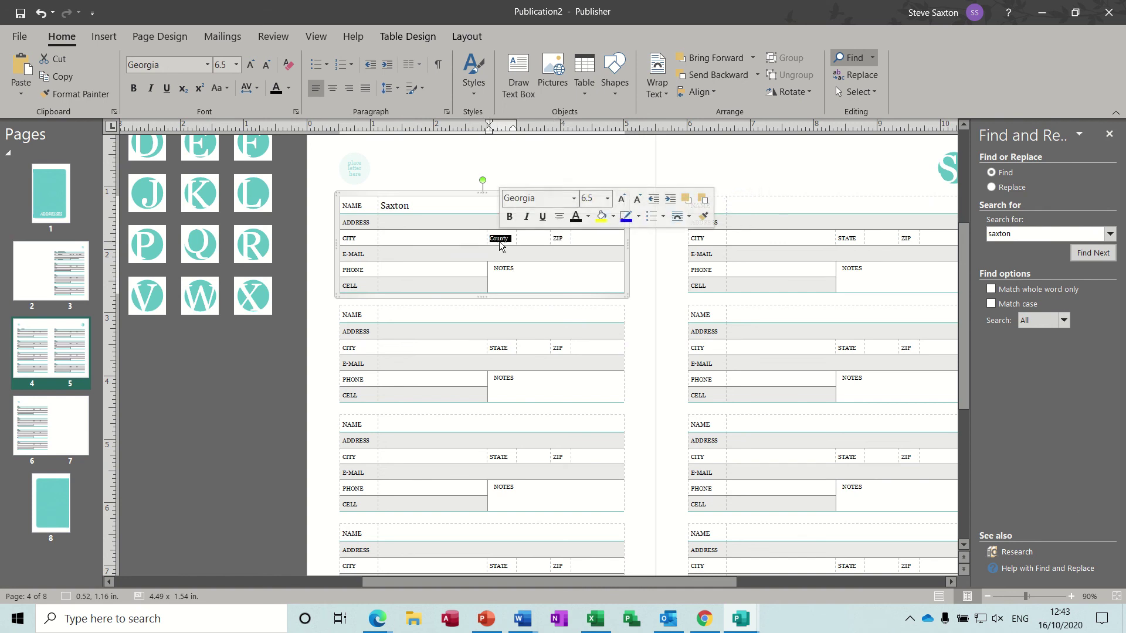
{"action": "left_click", "coordinate": [403, 269]}
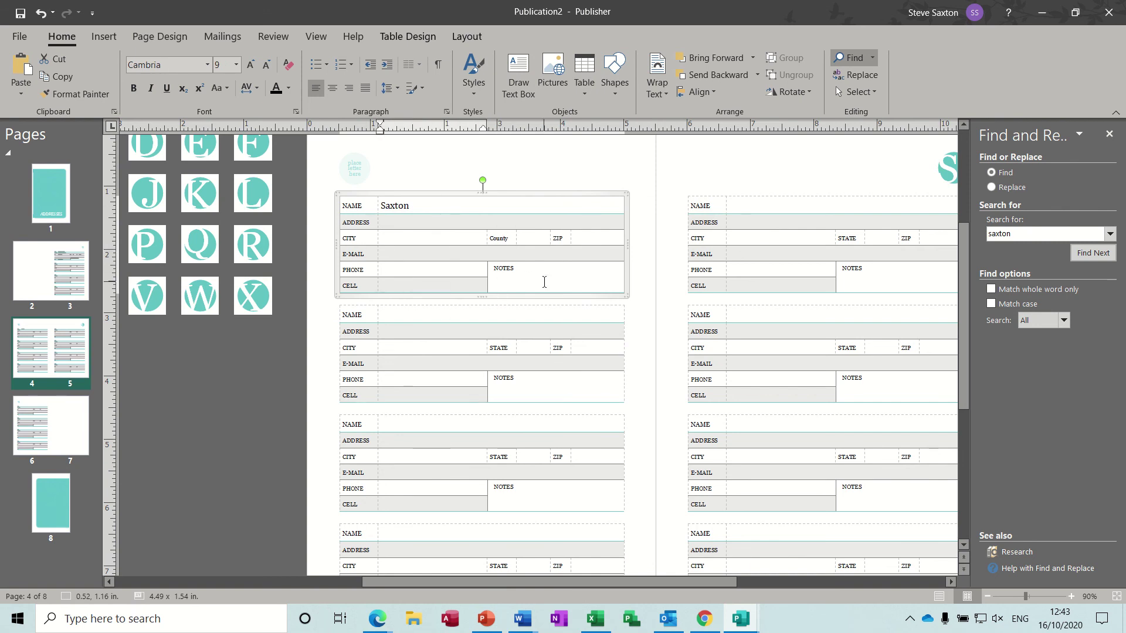
{"action": "left_click", "coordinate": [66, 291]}
{"action": "left_click", "coordinate": [58, 348]}
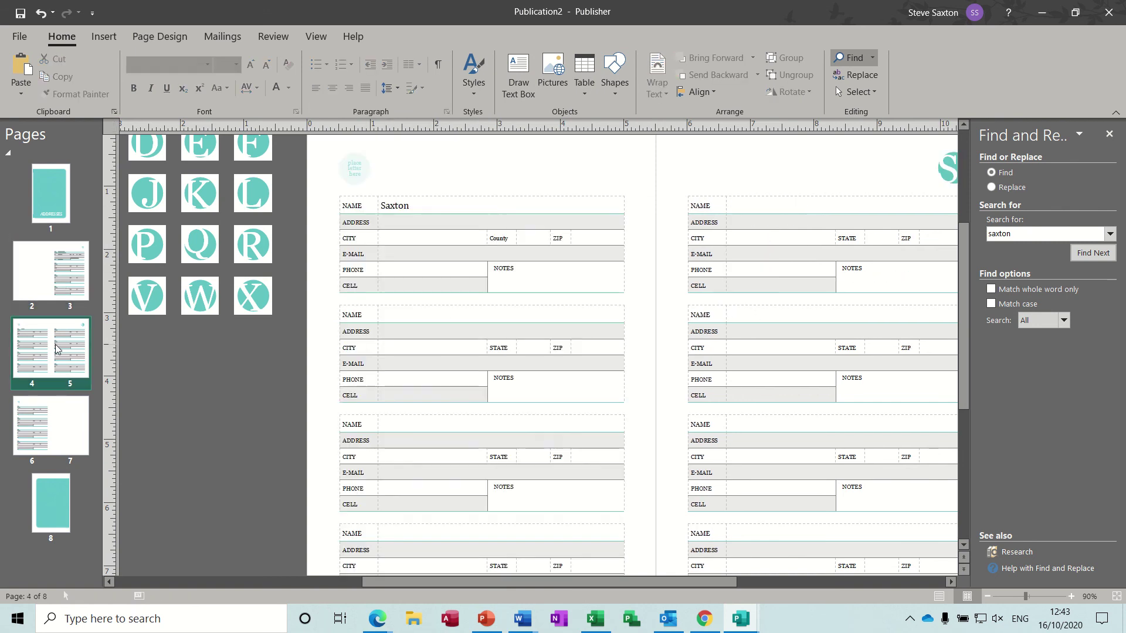
Look through the template's spreads on pages 6–7, 2–3 and 4–5, finishing on pages 2–3.
{"action": "left_click", "coordinate": [51, 447]}
{"action": "left_click", "coordinate": [57, 284]}
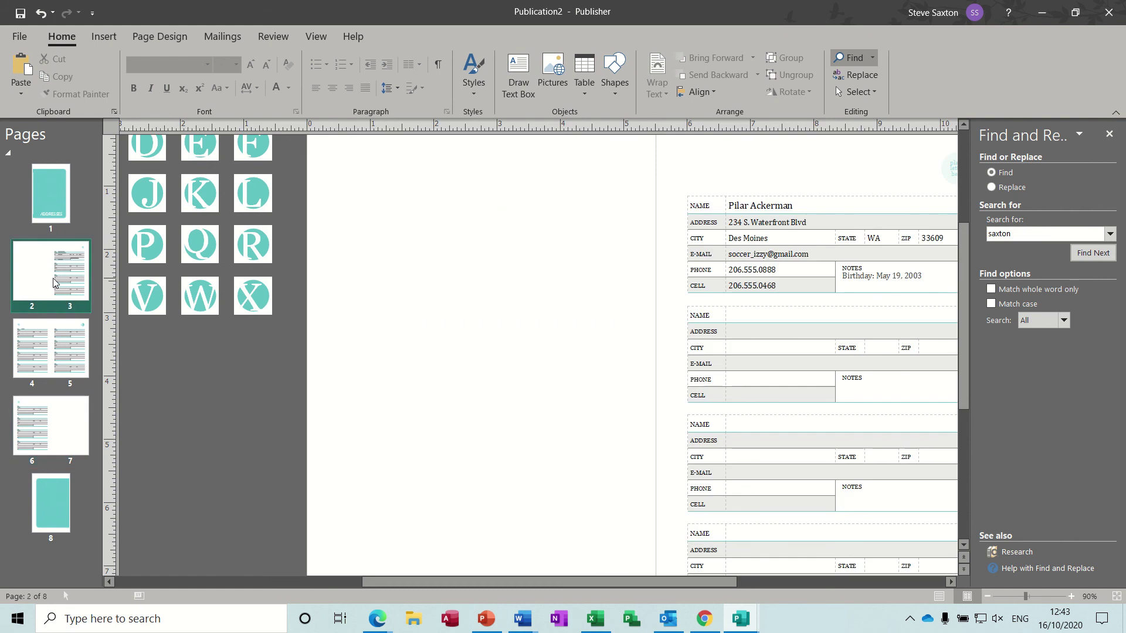
{"action": "left_click", "coordinate": [59, 352]}
{"action": "left_click", "coordinate": [58, 308]}
Examine two-page masters B and D and the page options offered for master B, closing the master page view when done.
{"action": "left_click", "coordinate": [309, 39]}
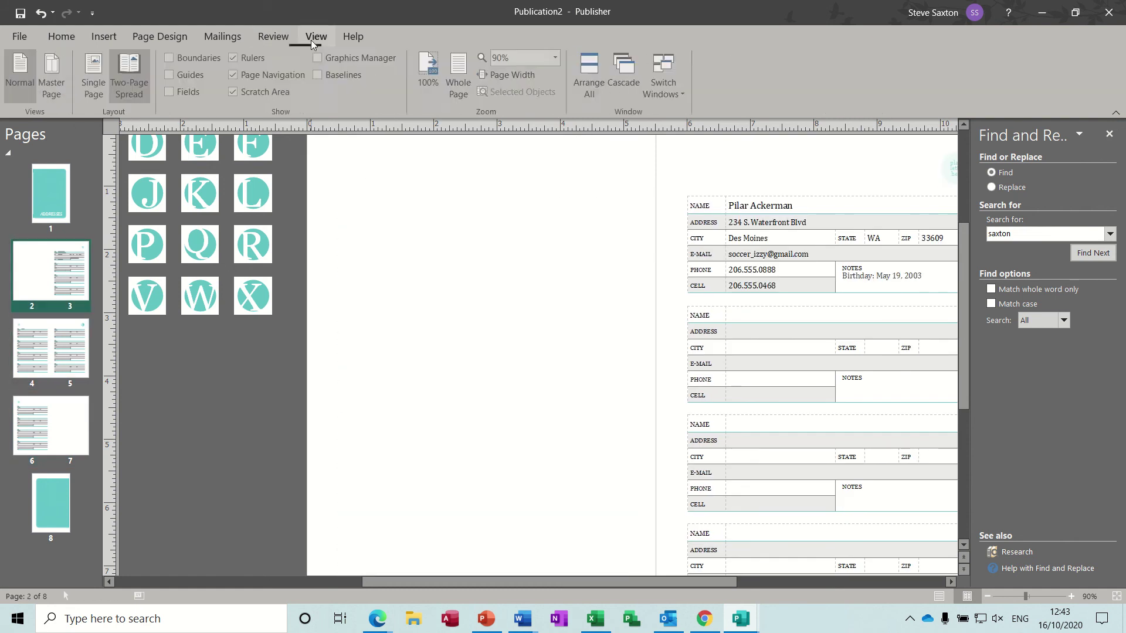
{"action": "left_click", "coordinate": [58, 73]}
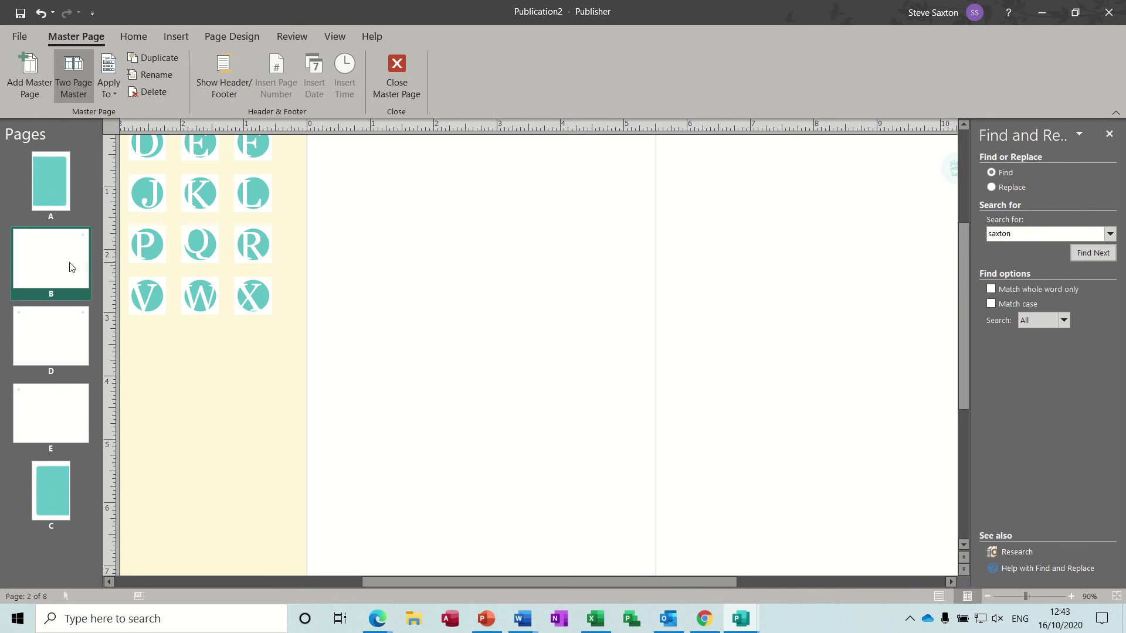
{"action": "left_click", "coordinate": [51, 346]}
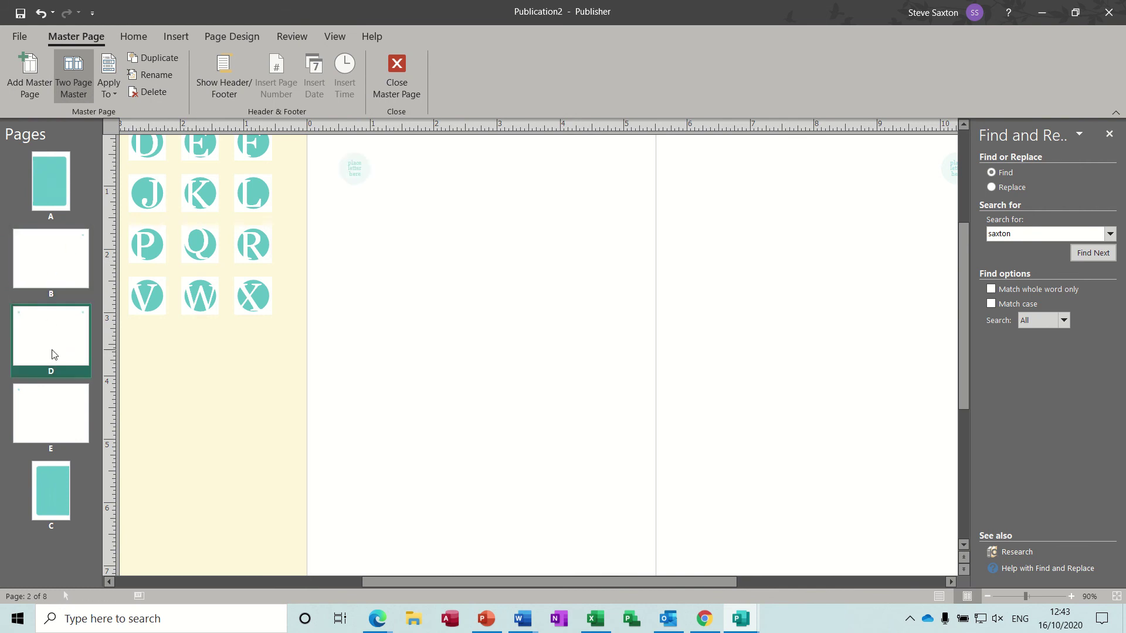
{"action": "right_click", "coordinate": [64, 278]}
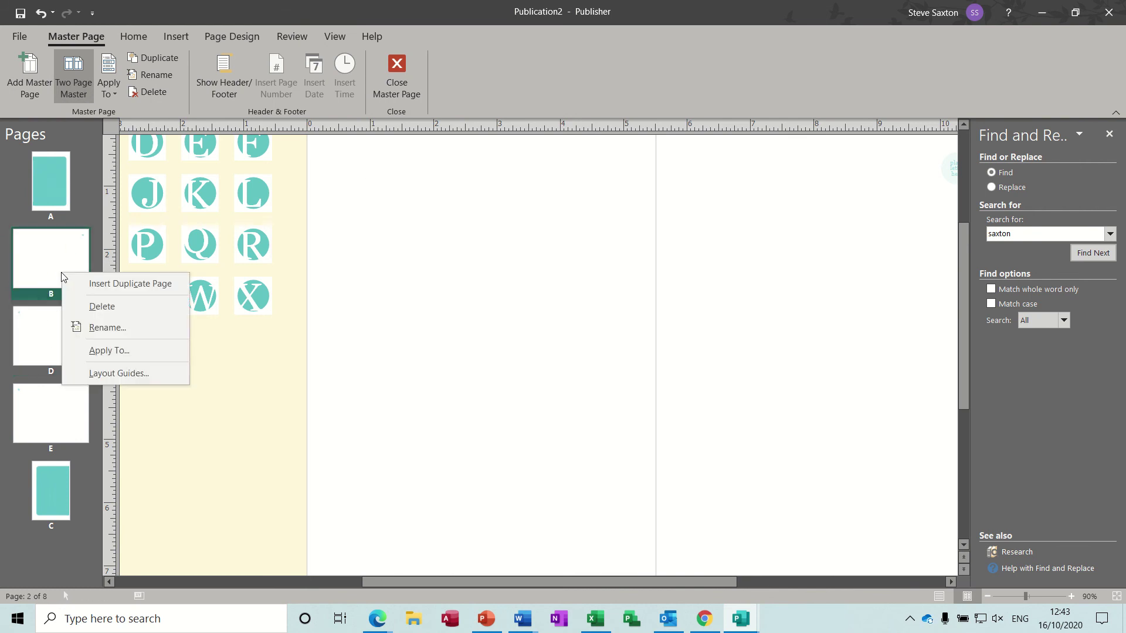
{"action": "left_click", "coordinate": [36, 335]}
{"action": "left_click", "coordinate": [387, 77]}
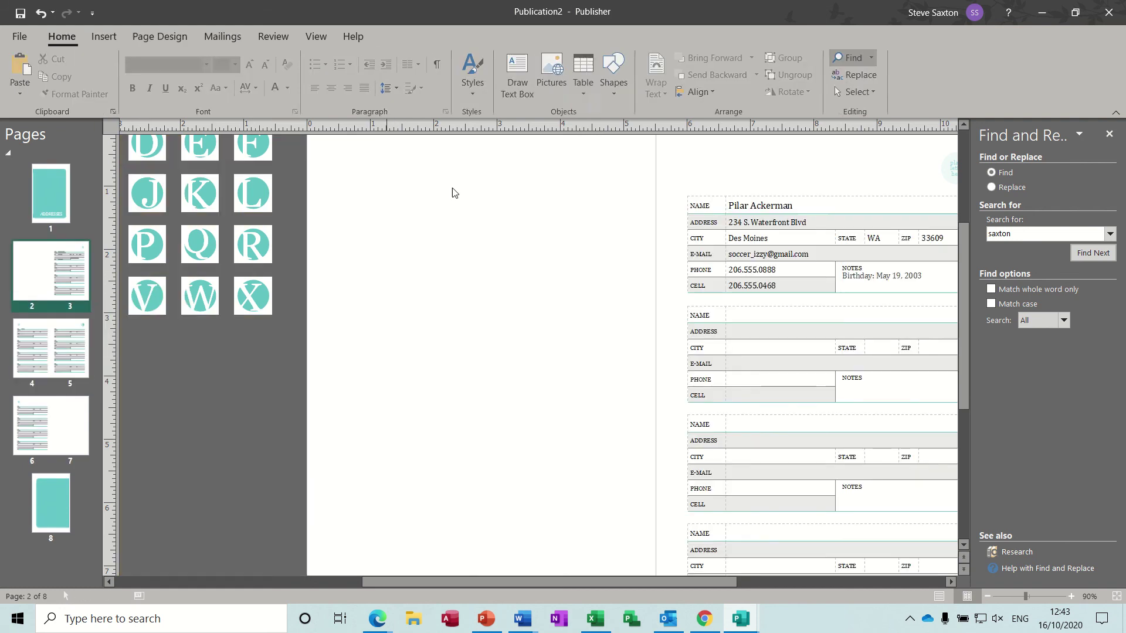